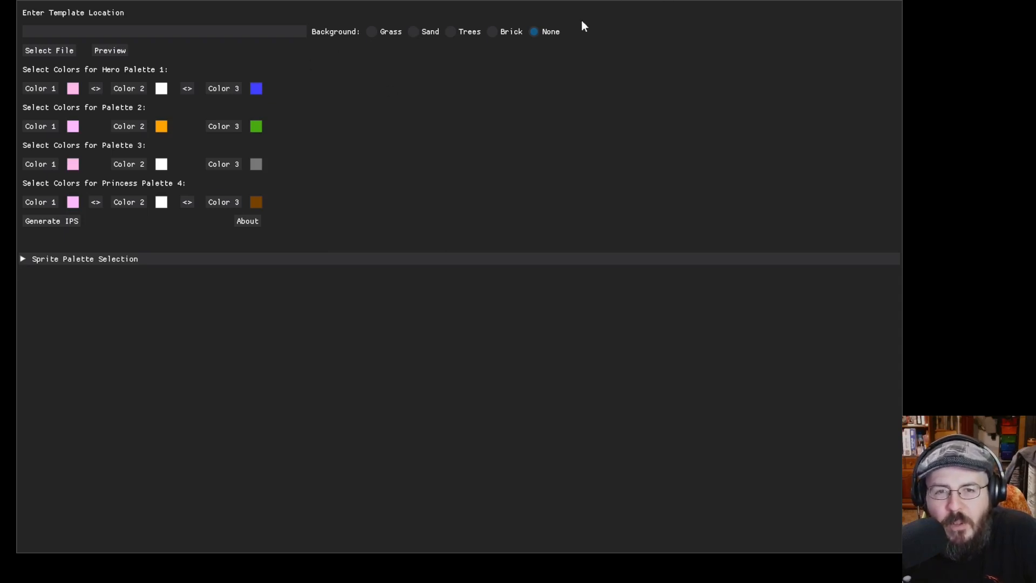
Step: Load "3 state template.png" as the sprite template and generate its preview
click(53, 49)
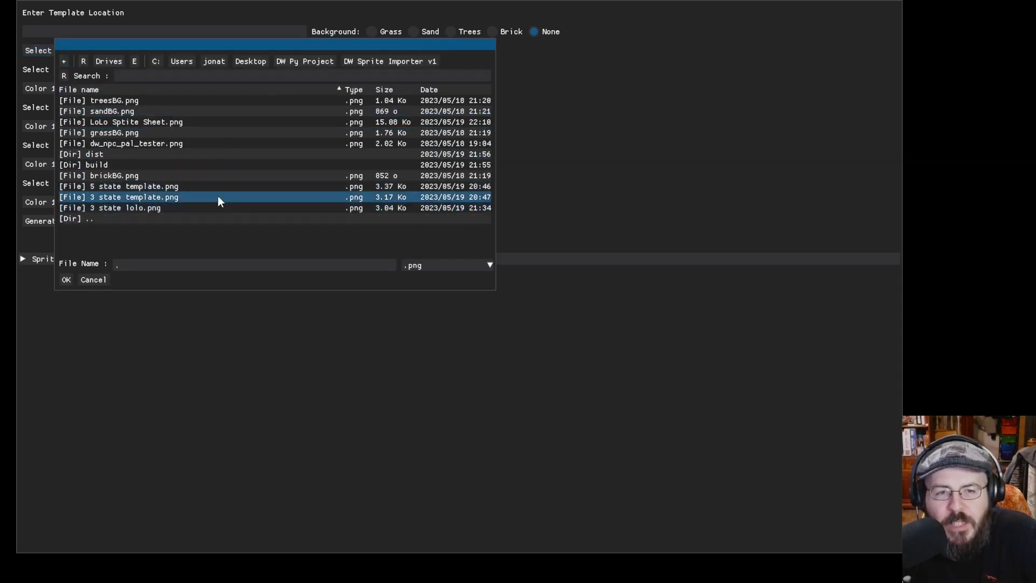
click(196, 193)
click(187, 185)
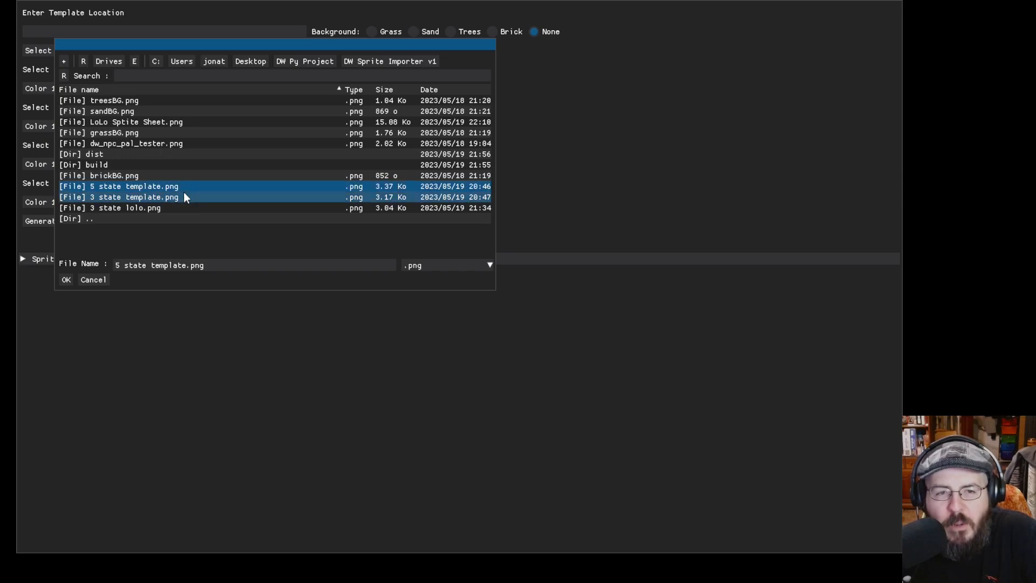
click(184, 194)
click(65, 279)
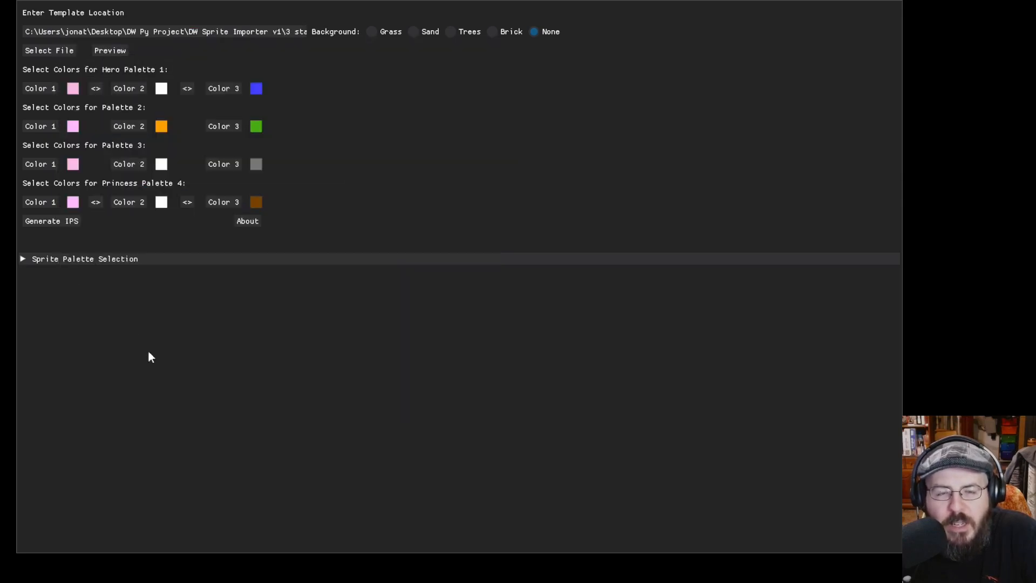
click(111, 50)
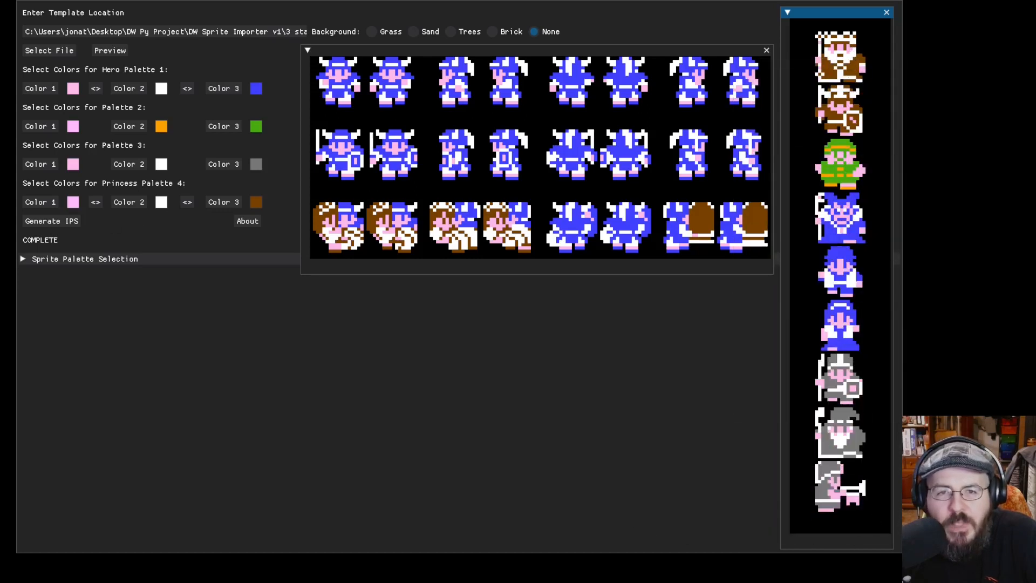
Step: Preview the sprites against the Grass, Sand, Trees and Brick backgrounds, and return the background to None
click(373, 31)
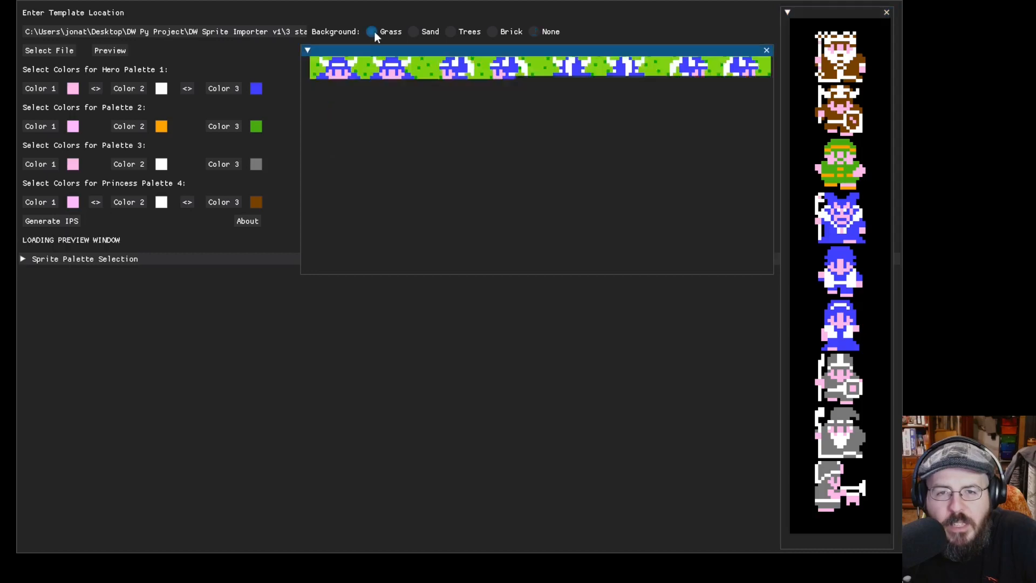
click(413, 31)
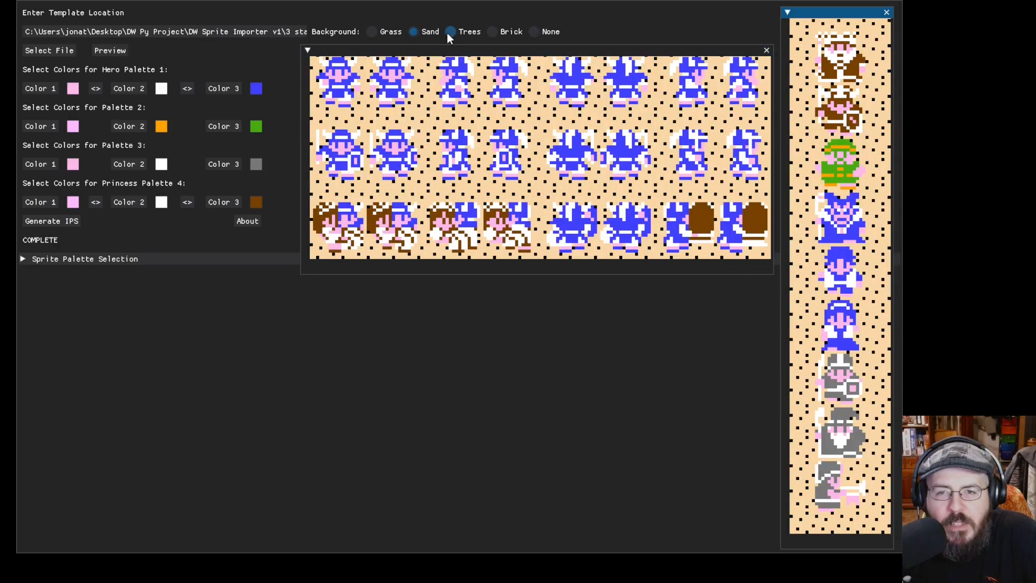
click(447, 33)
click(498, 28)
click(533, 32)
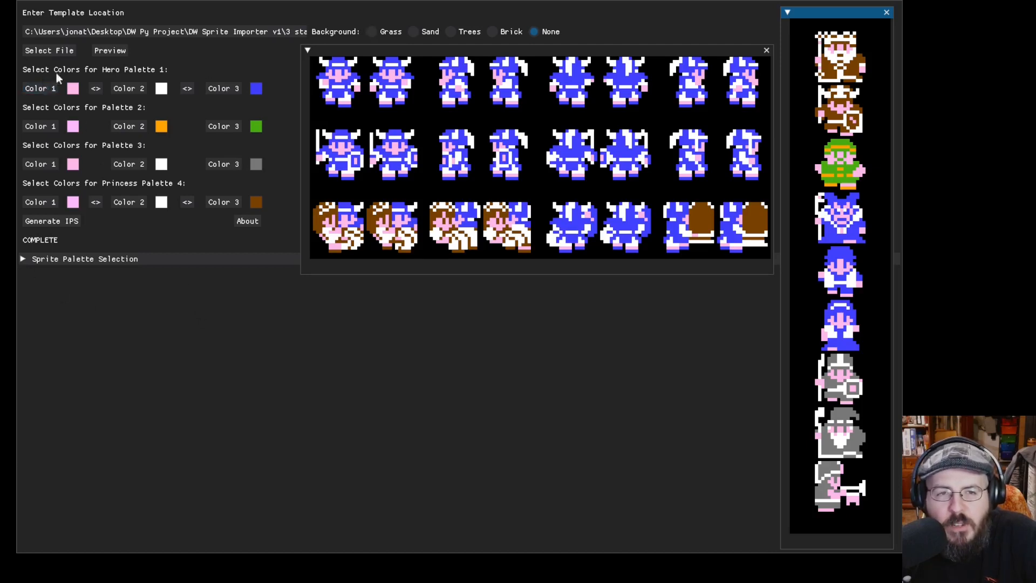
Step: Expand the sprite palette assignments and preview Loto in palettes 2, 3 and 4, ending back on palette 1
drag(257, 92, 382, 94)
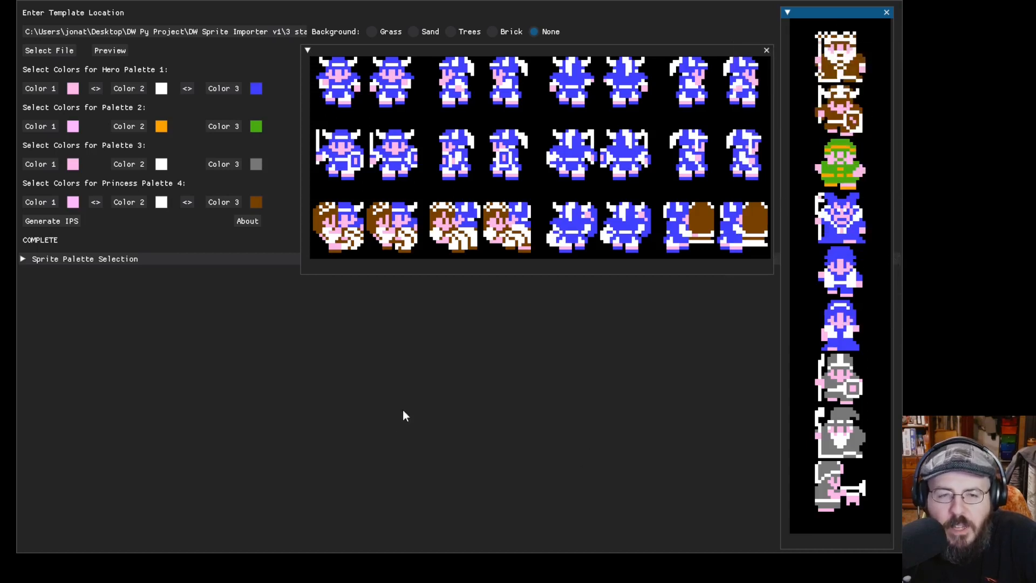
click(81, 258)
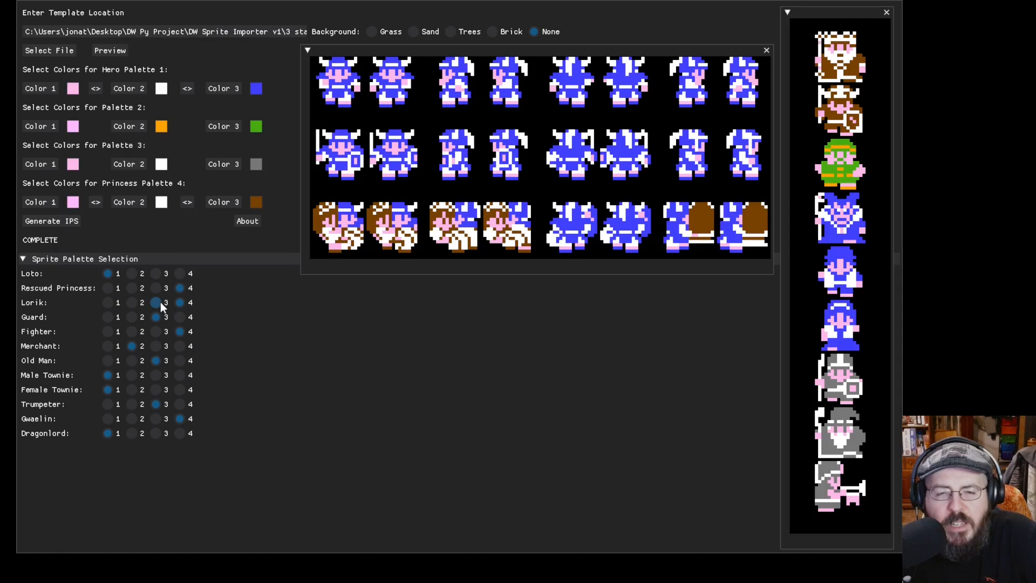
click(132, 273)
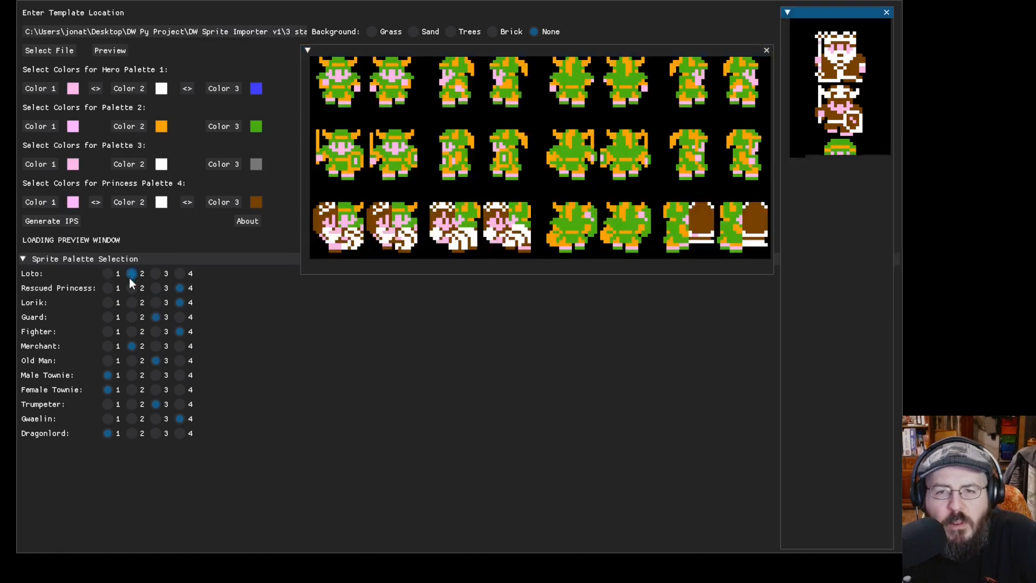
click(155, 275)
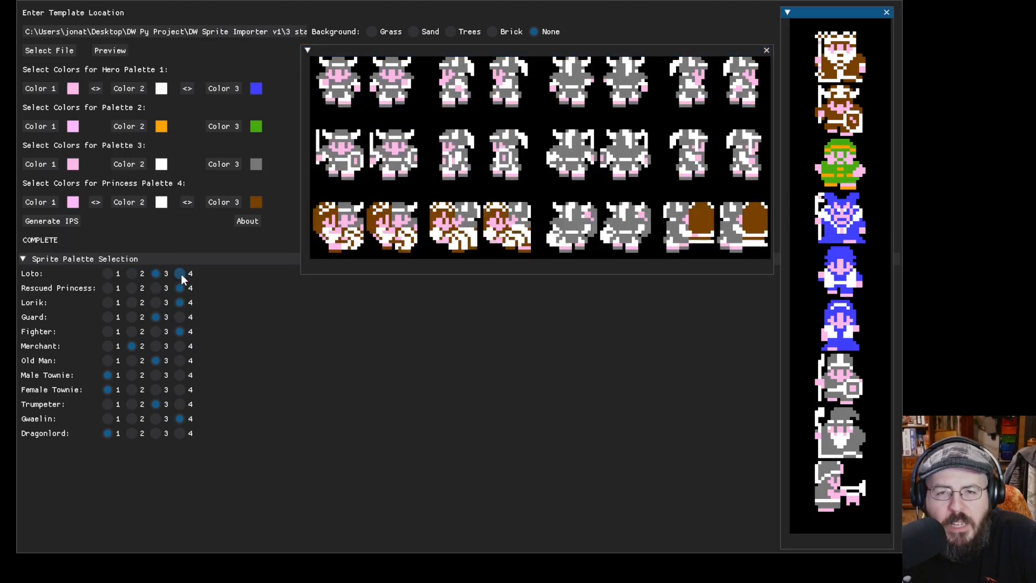
click(180, 275)
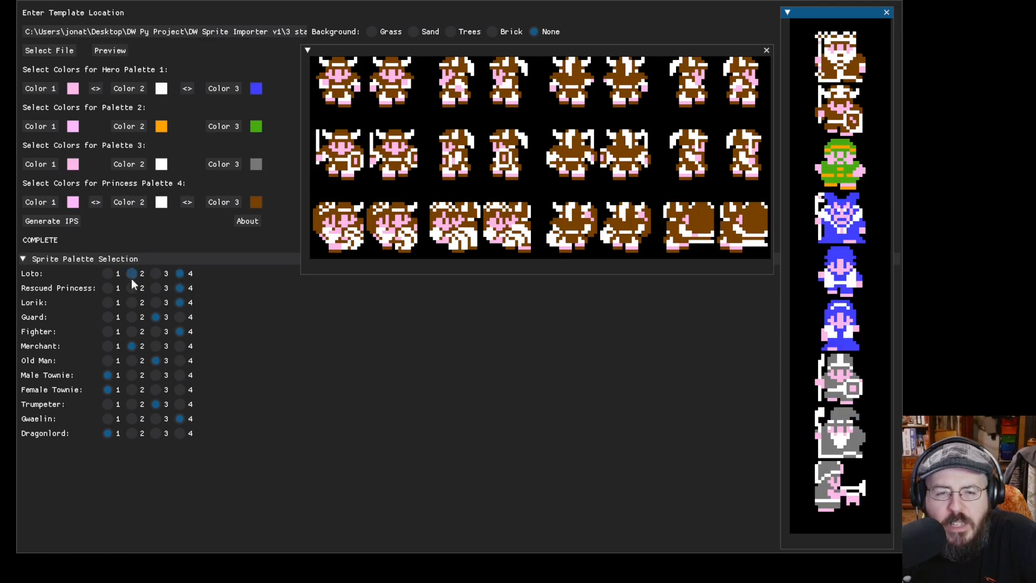
click(105, 274)
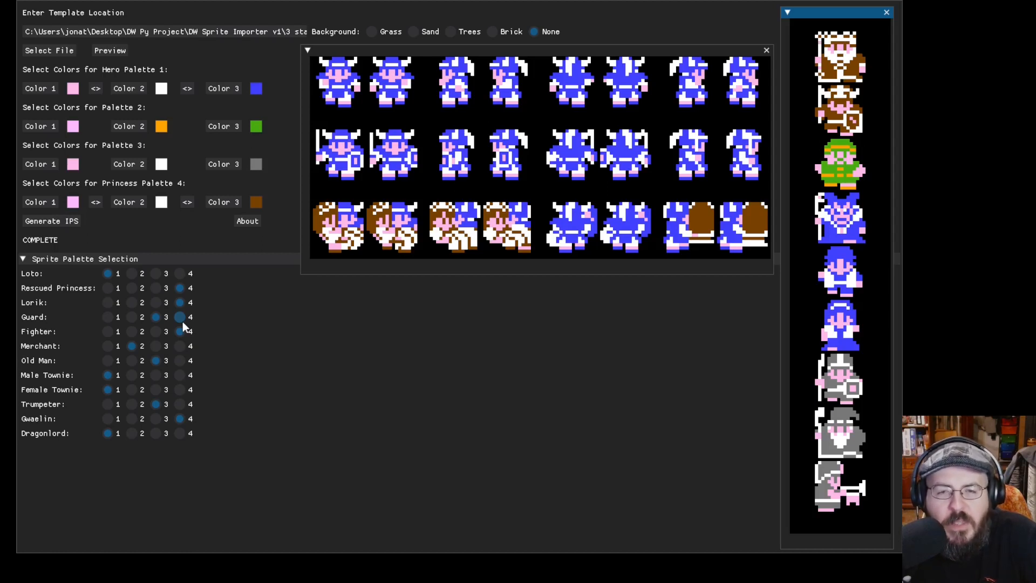
Step: Set Hero Palette 1 to bright green for Color 1, magenta for Color 2 and pale lavender for Color 3
click(73, 202)
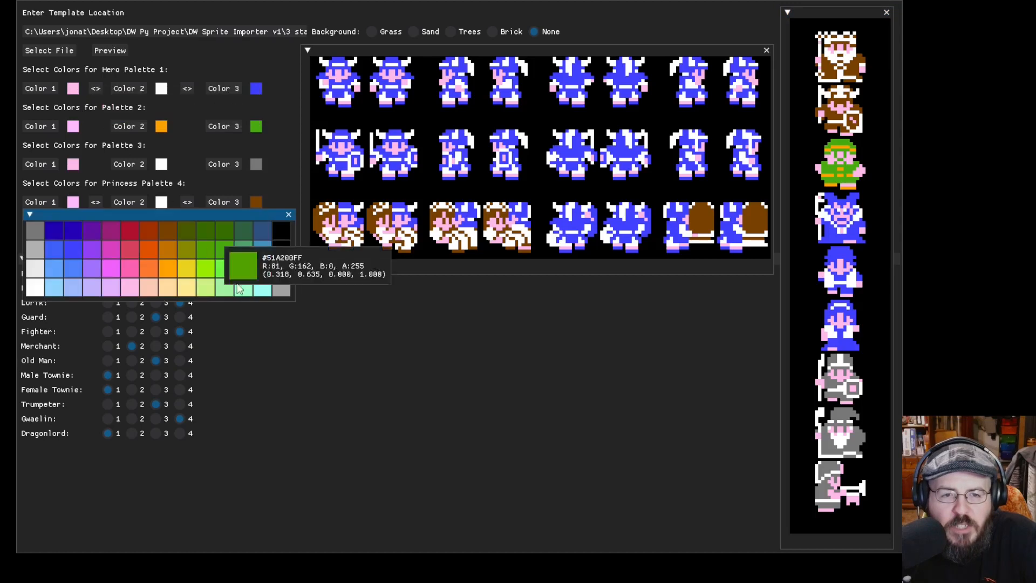
click(227, 264)
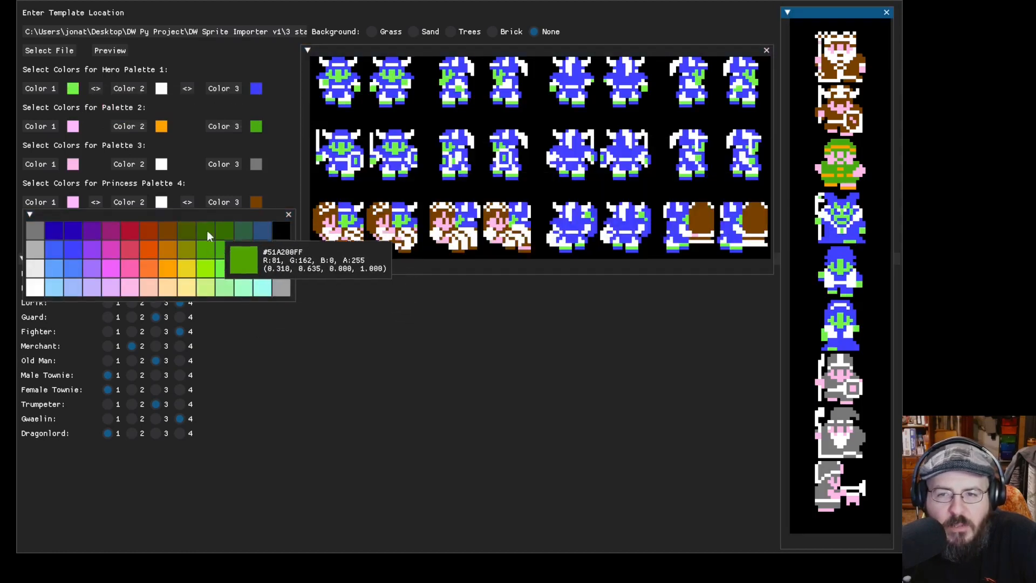
click(114, 250)
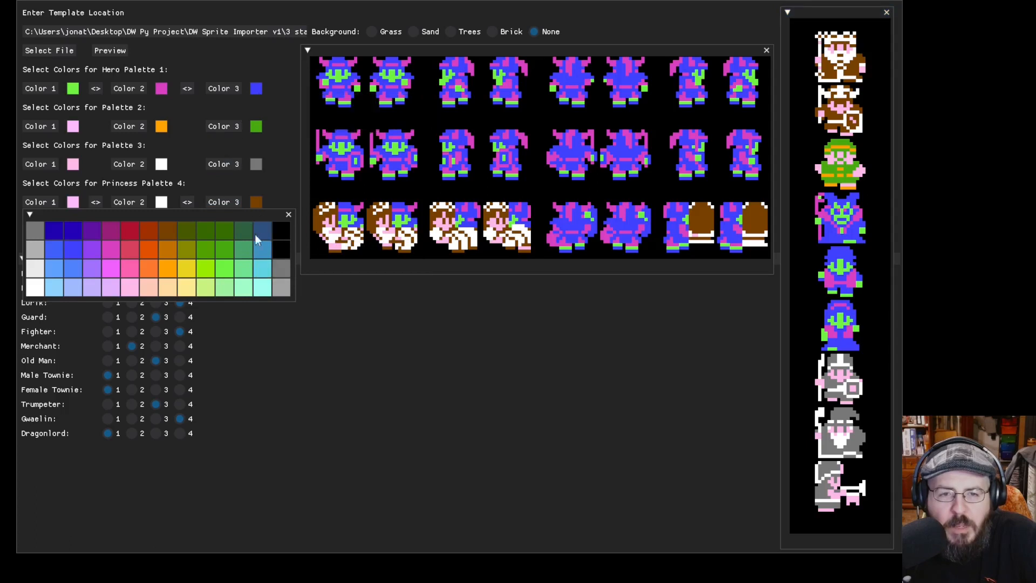
click(76, 289)
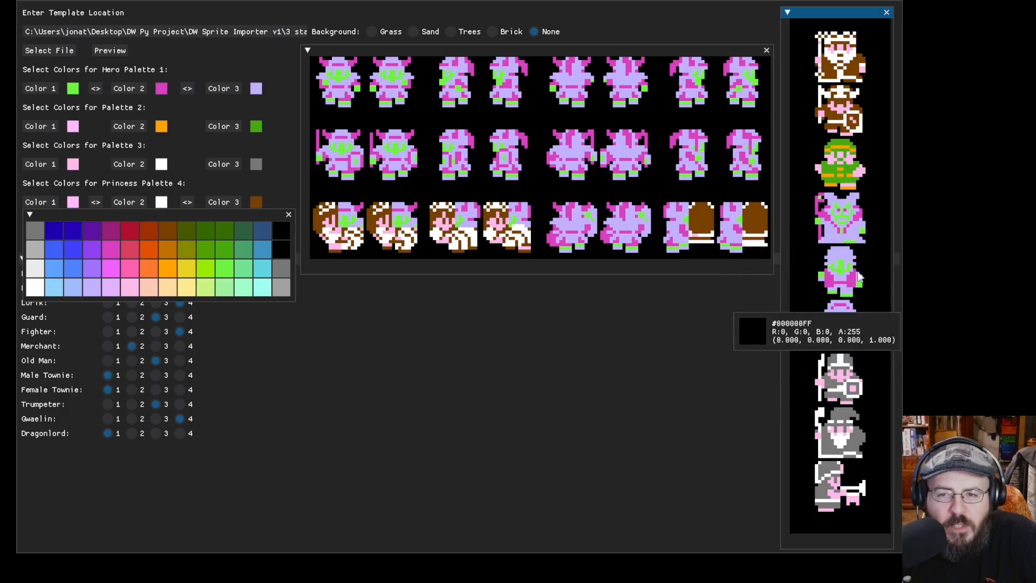
Step: Move the color swatches clear of the sprite assignments and assign palette 4 to both Male Townie and Female Townie
drag(230, 215, 451, 333)
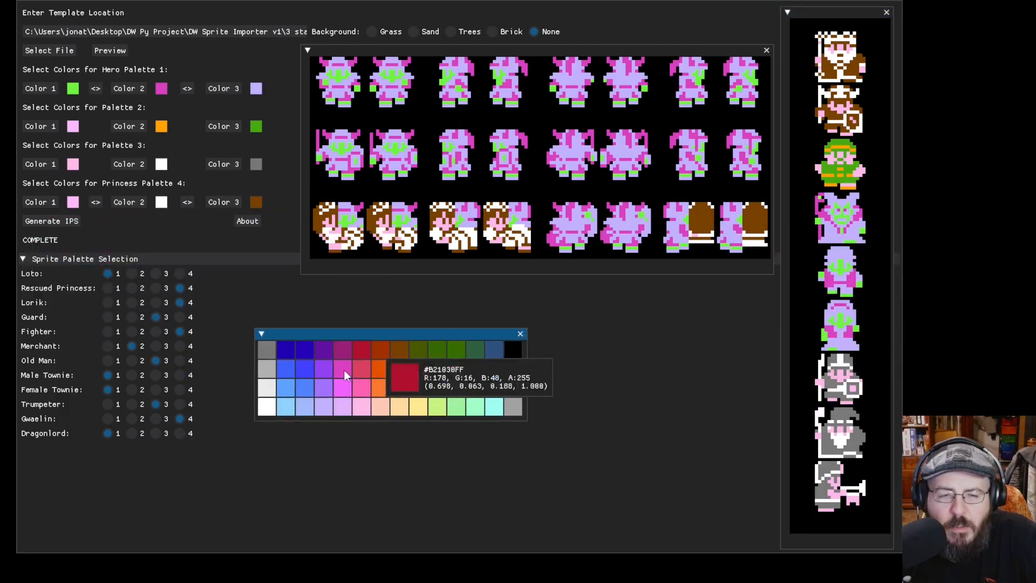
click(138, 374)
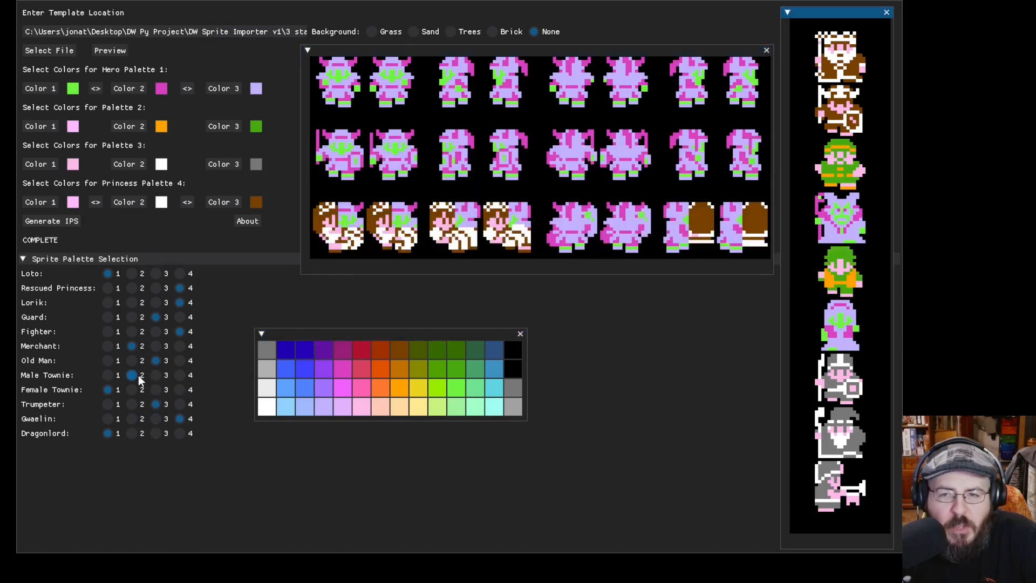
click(154, 377)
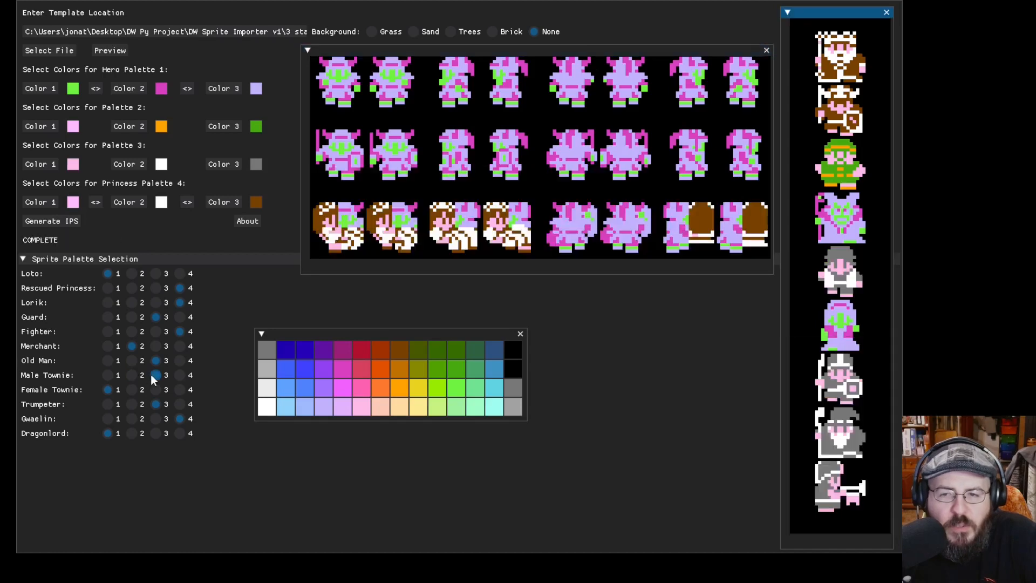
click(179, 376)
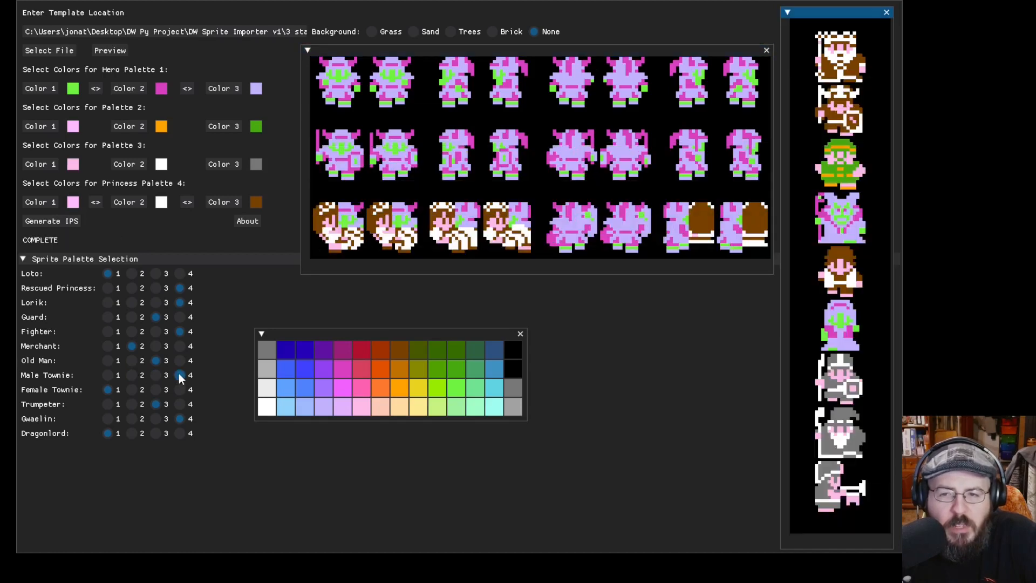
click(155, 390)
click(139, 391)
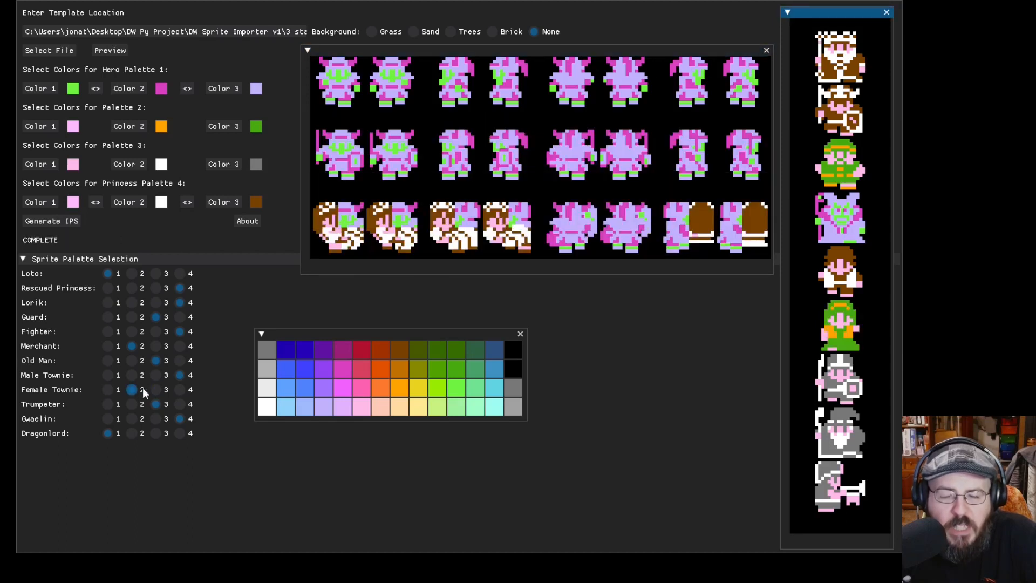
click(183, 390)
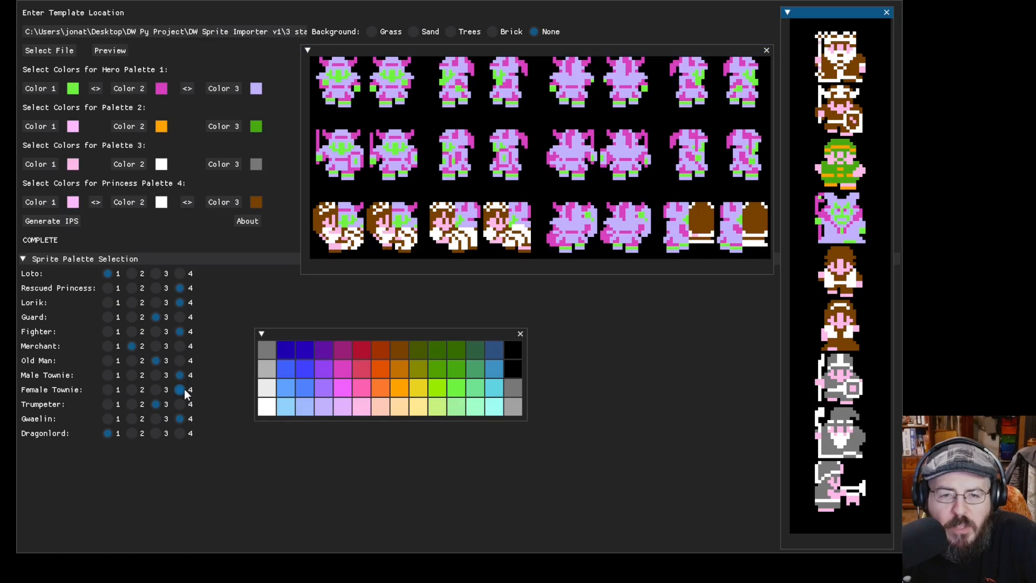
Step: Assign palette 2 to Trumpeter and Gwaelin, and palette 3 to Dragonlord
click(132, 405)
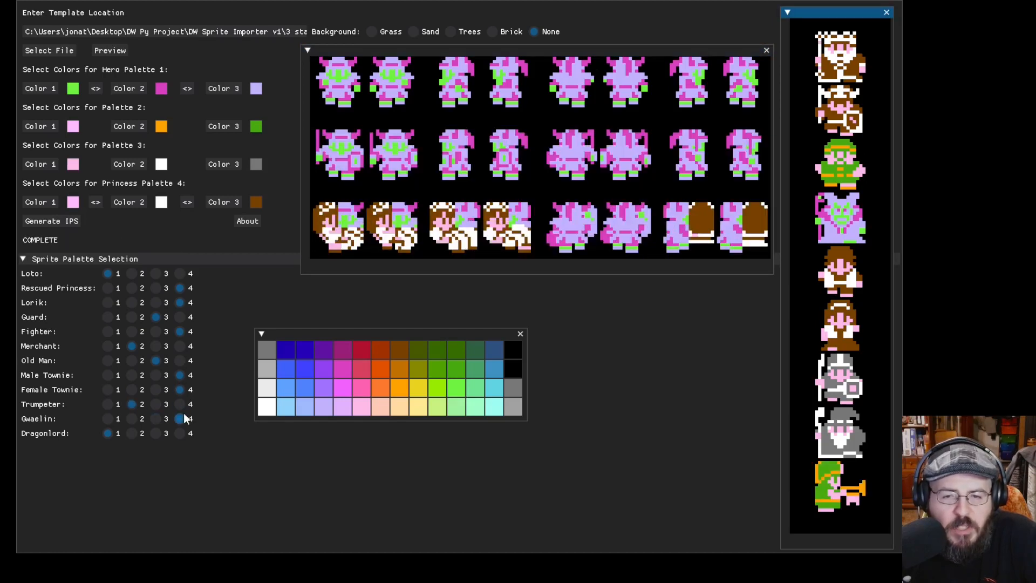
click(164, 423)
click(133, 434)
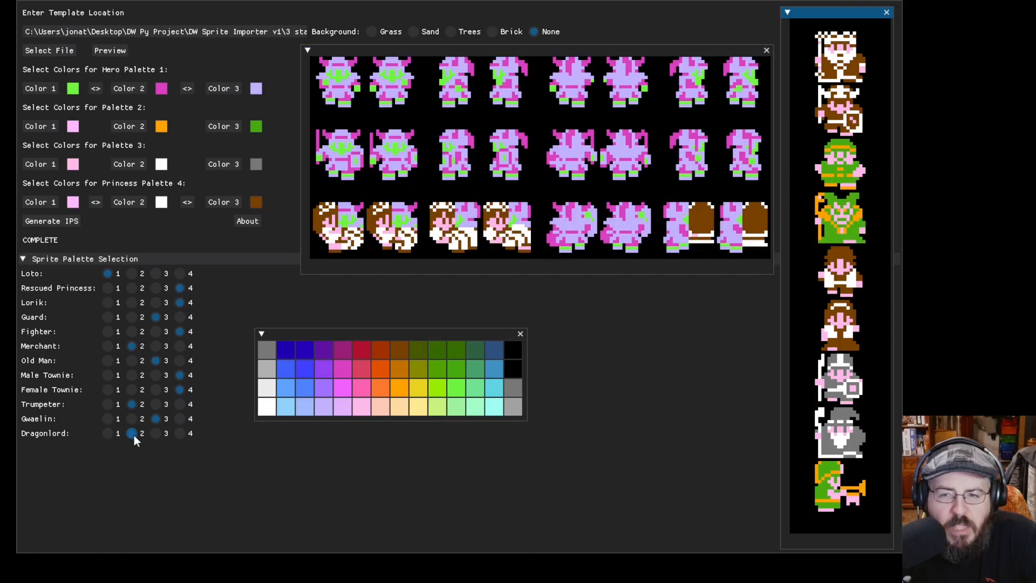
click(179, 433)
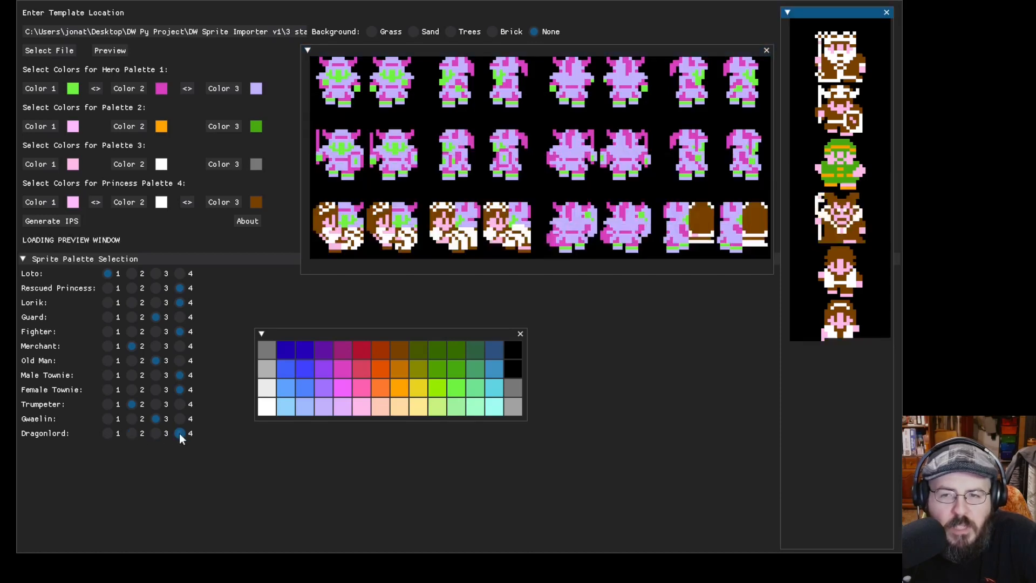
click(155, 434)
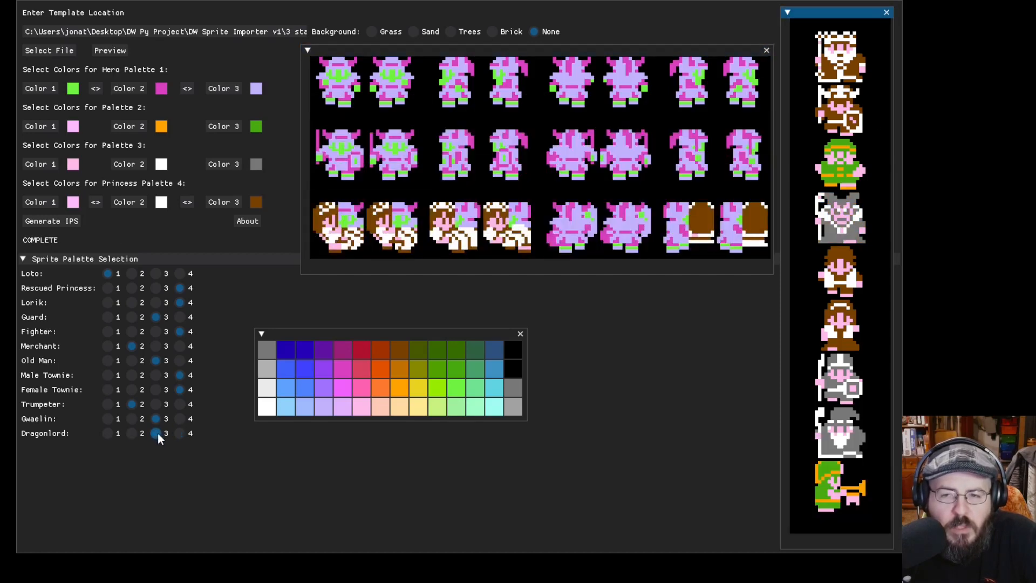
click(131, 419)
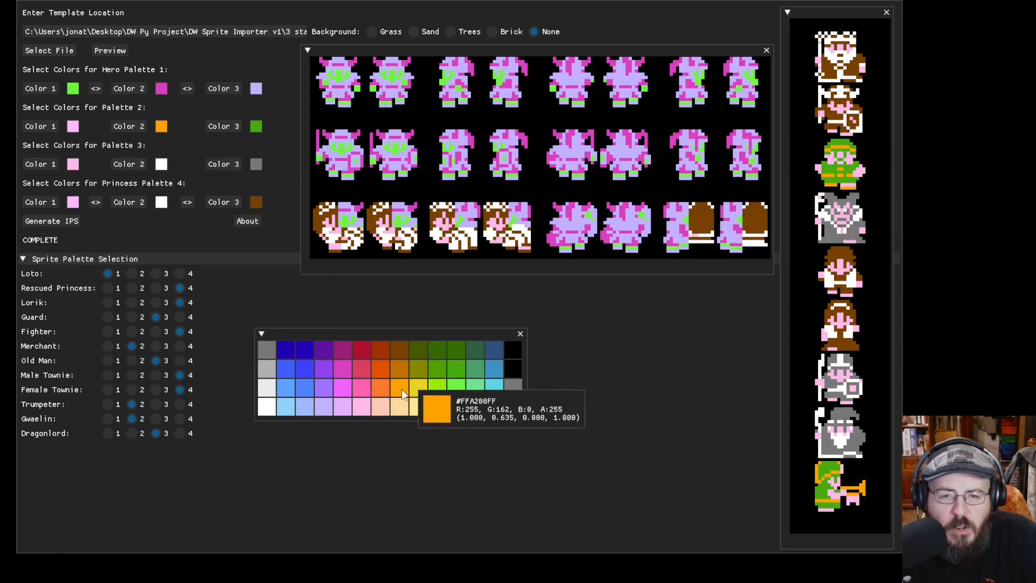
Step: Set Palette 2's Color 2 to pink and Color 3 to dark magenta, and generate the IPS patch
click(360, 349)
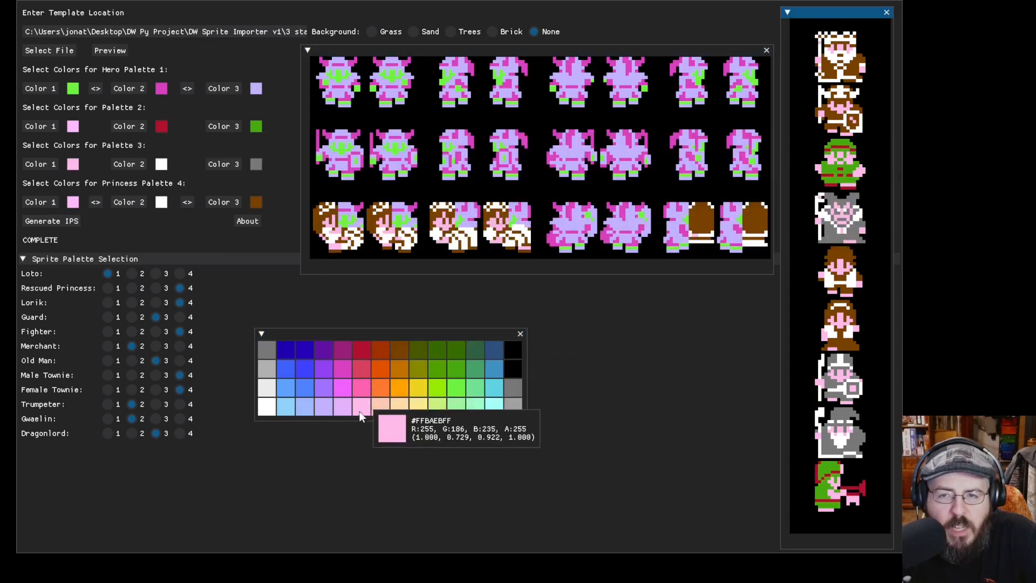
click(257, 127)
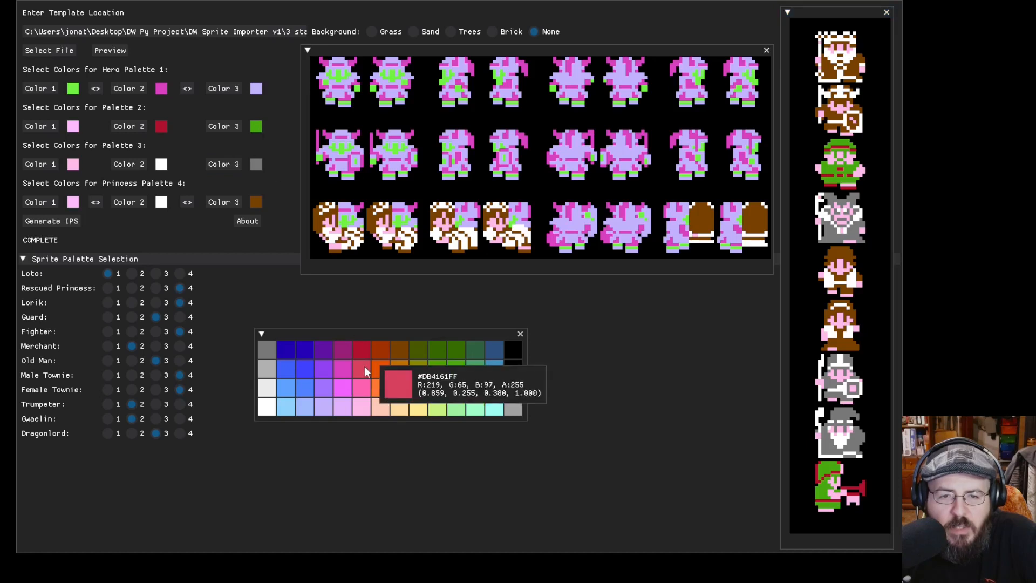
click(340, 354)
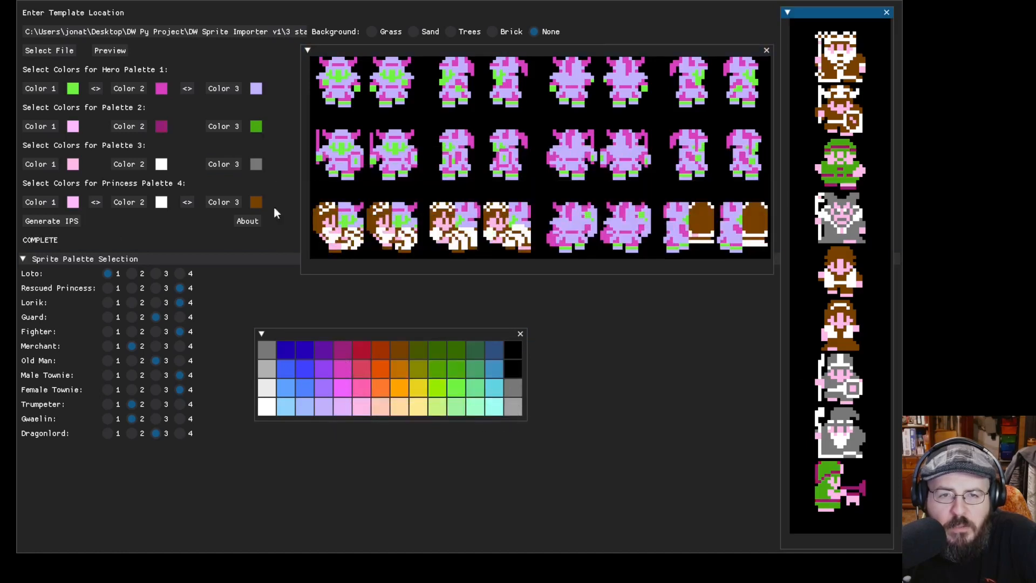
click(256, 127)
click(339, 350)
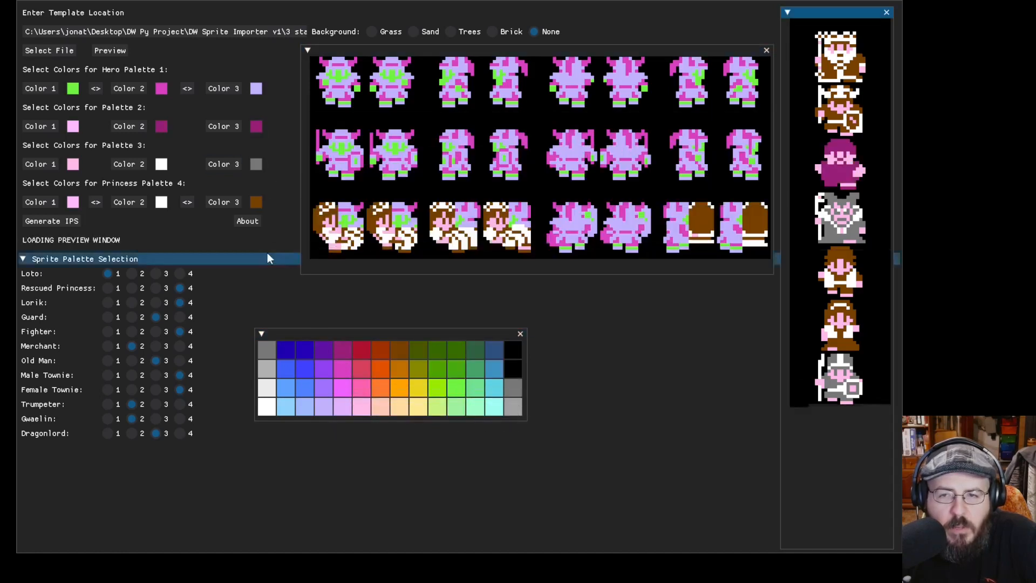
click(162, 127)
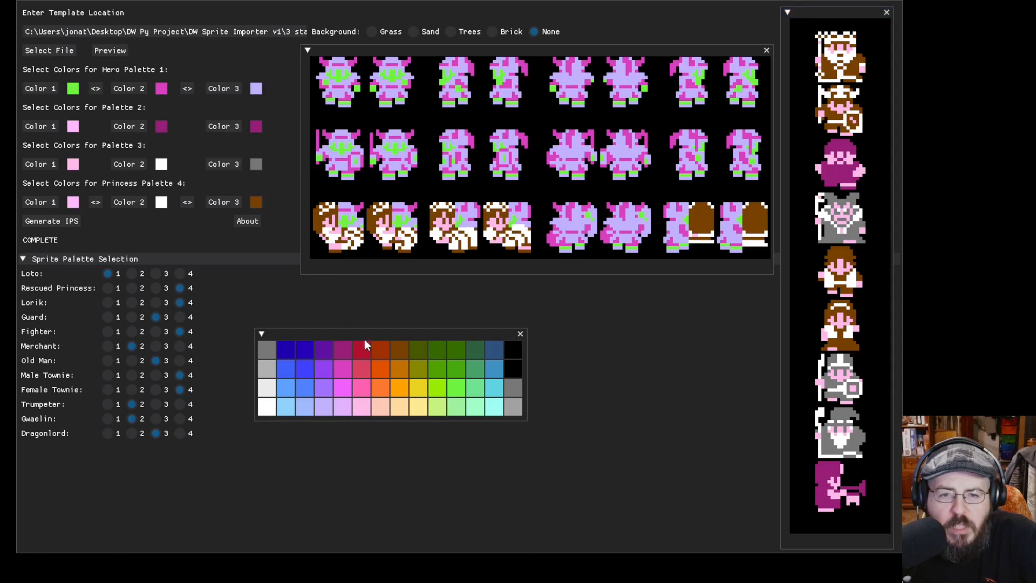
click(361, 380)
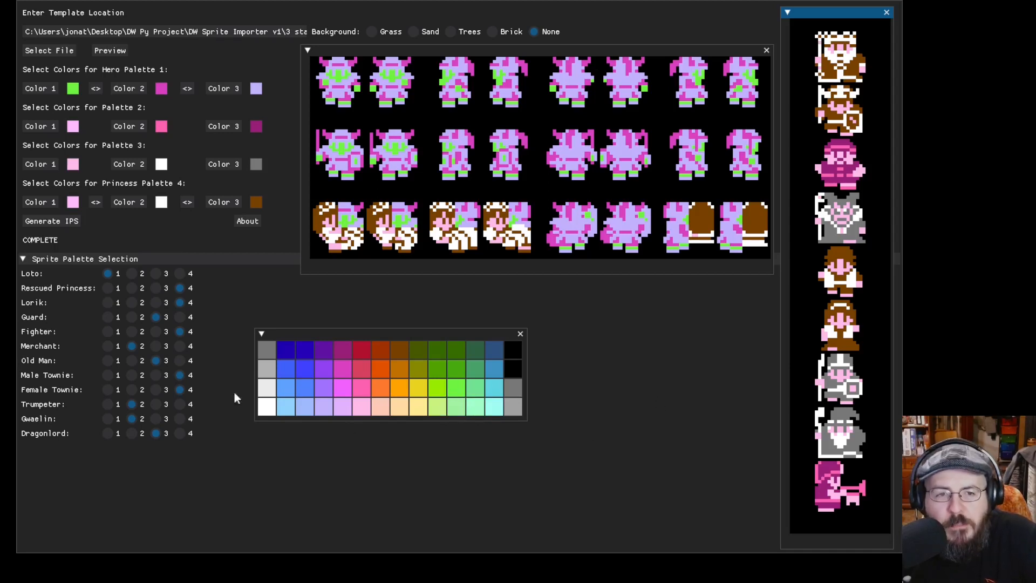
click(59, 218)
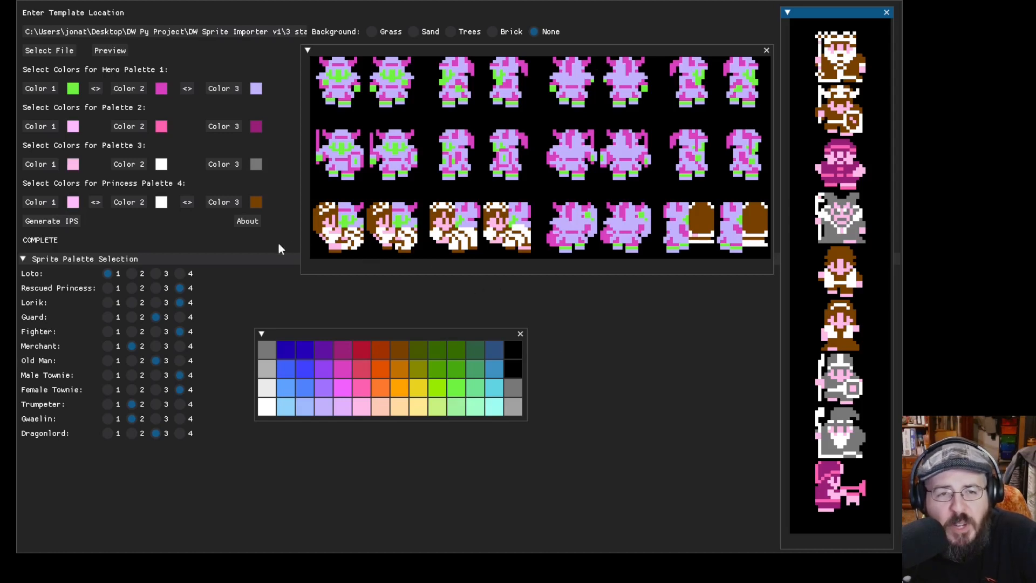
Step: Load 3 state lolo.png as the sprite template and refresh the hero sprite preview
click(49, 52)
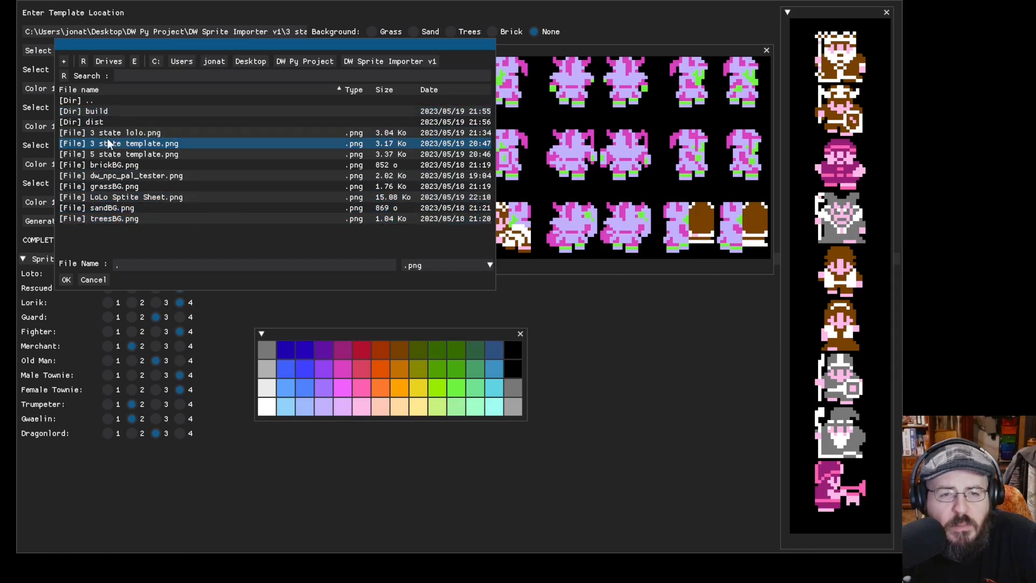
click(136, 133)
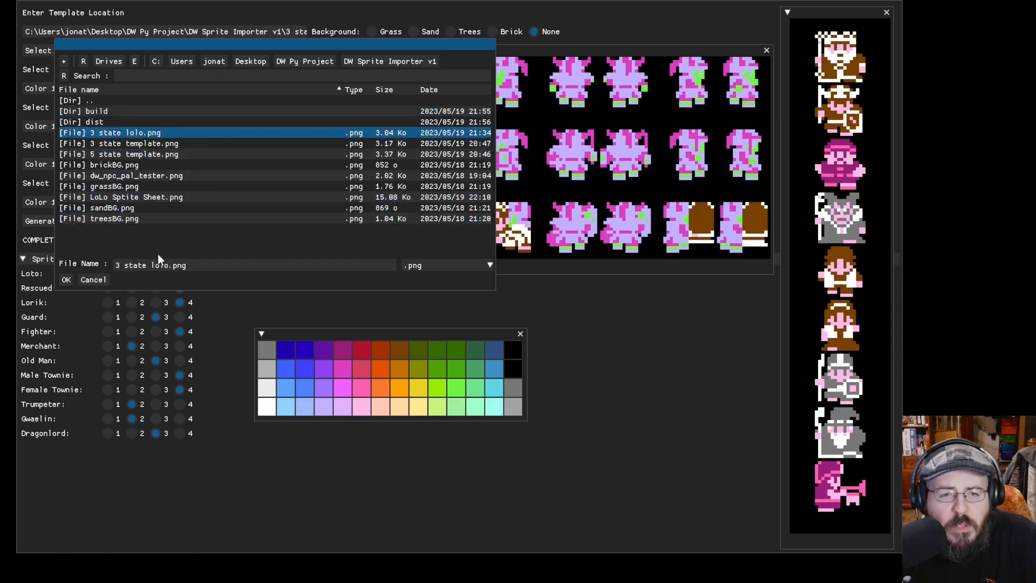
click(68, 280)
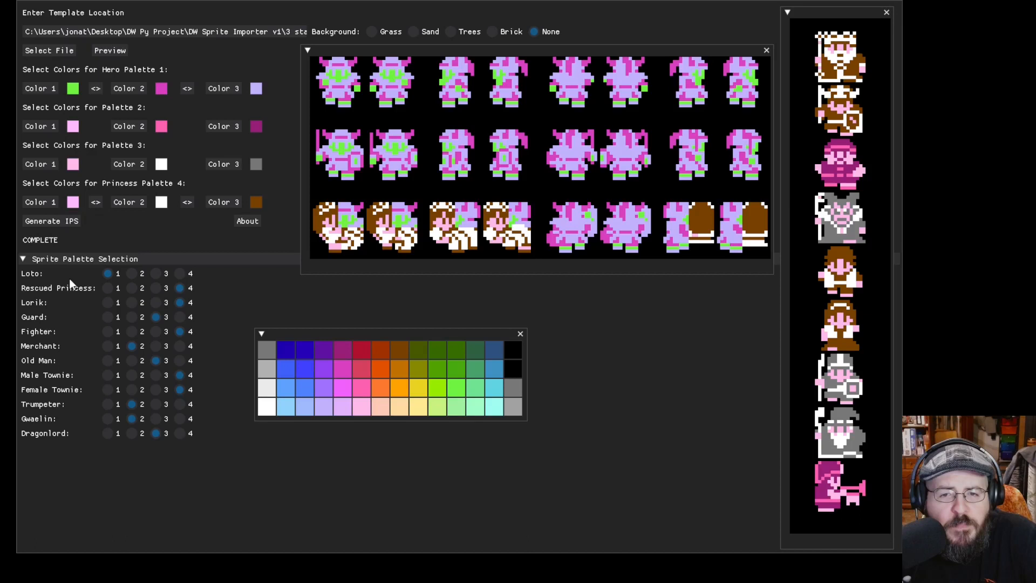
click(112, 53)
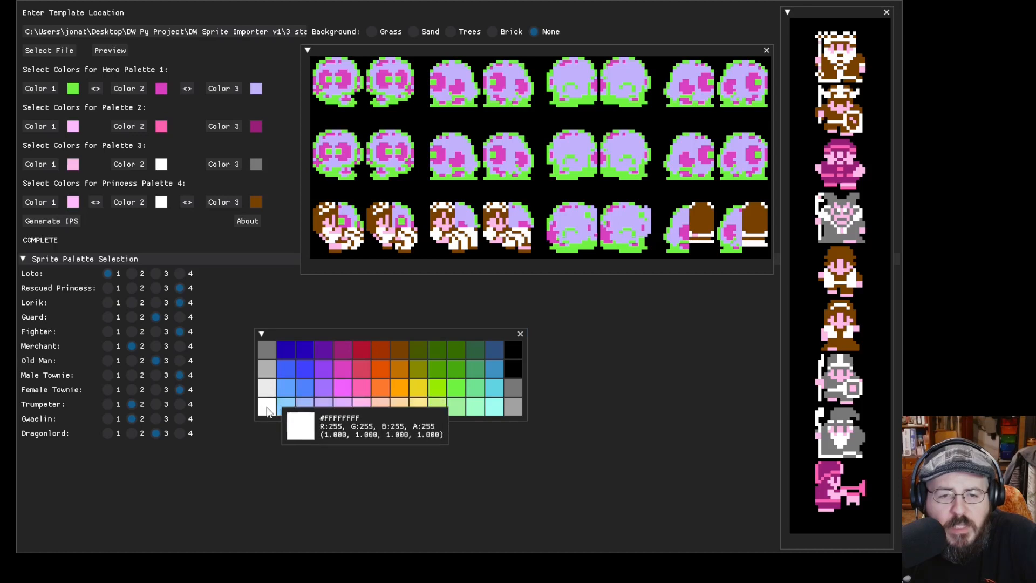
Step: Set Hero Palette 1 to white for Color 1, pale pink for Color 2 and blue for Color 3
click(267, 409)
click(367, 411)
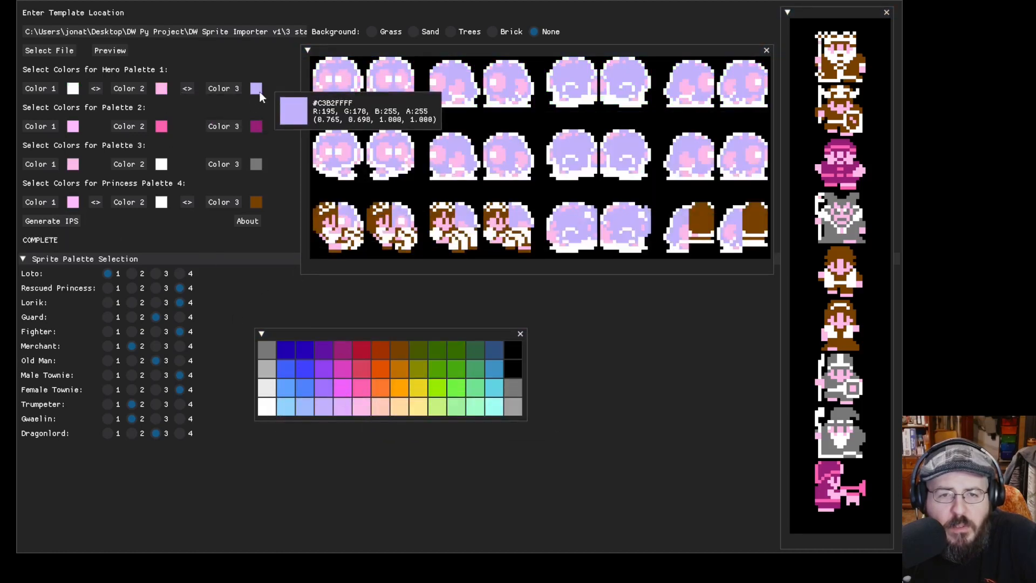
click(305, 368)
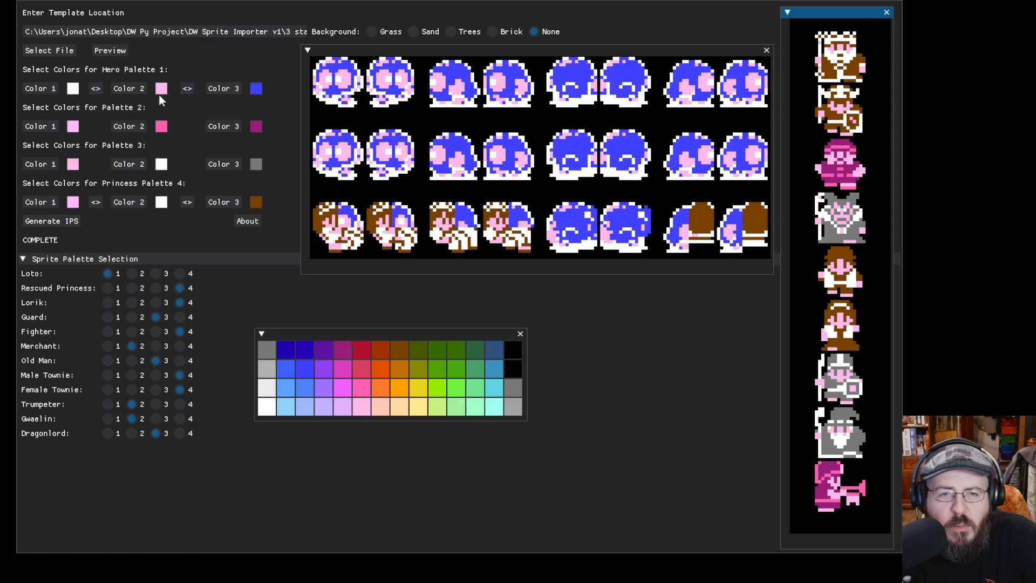
Step: Try pale pink for Hero Palette 1's Color 1, and both white and black for its Color 2
click(74, 89)
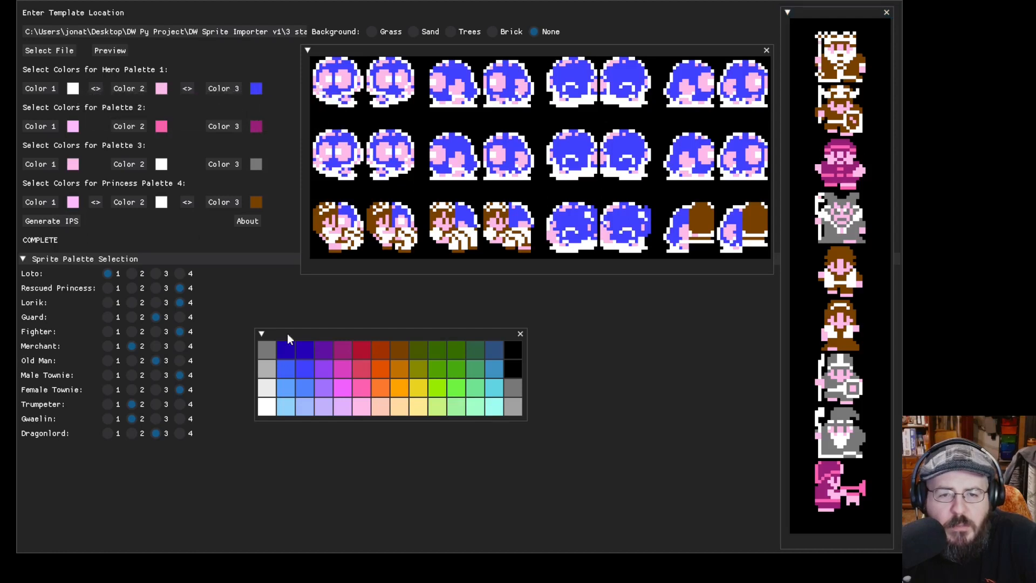
click(360, 407)
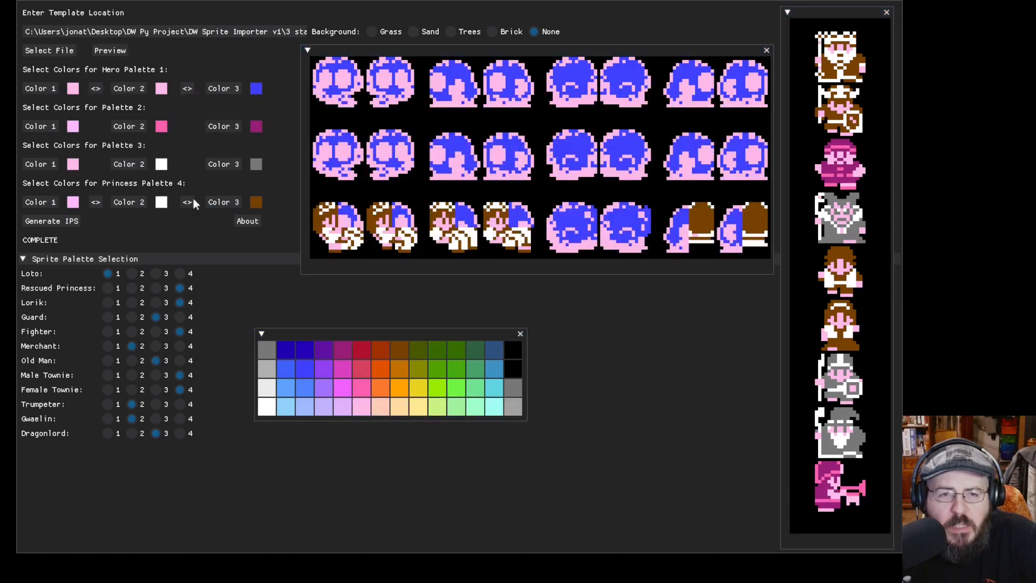
click(271, 410)
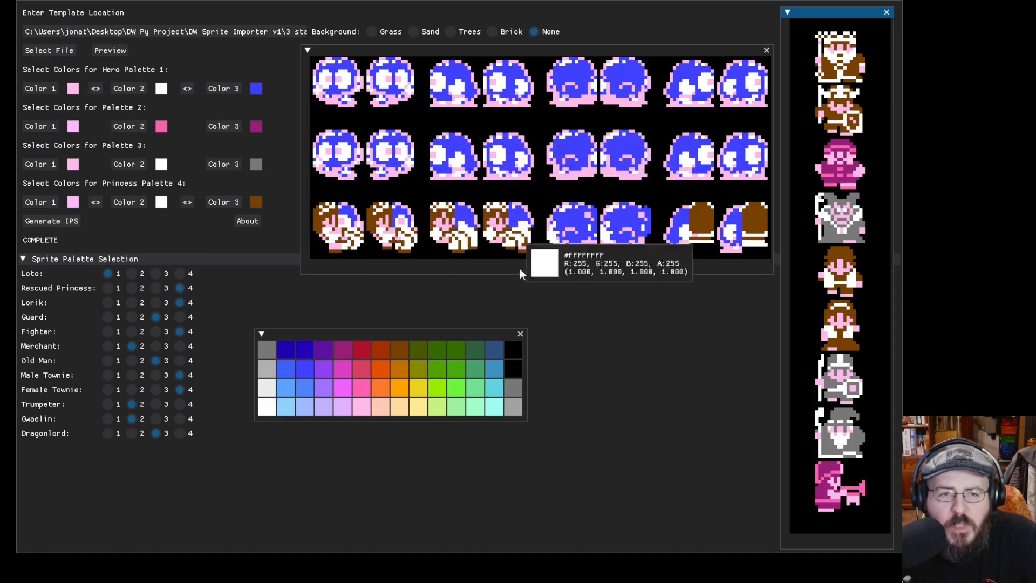
click(517, 352)
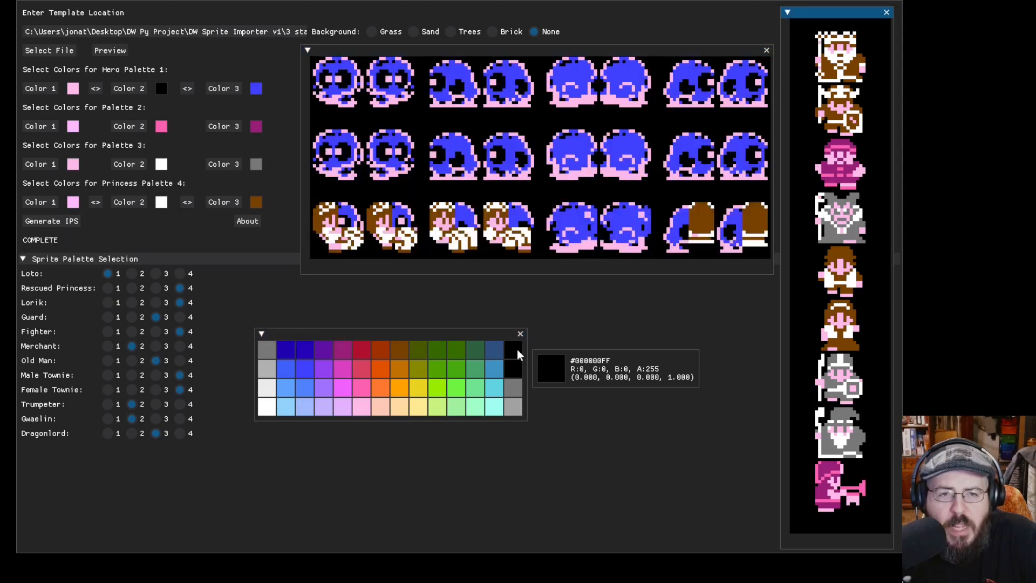
Step: Set Hero Palette 1's Color 2 to white and its Color 1 to black
click(267, 407)
click(73, 92)
click(513, 349)
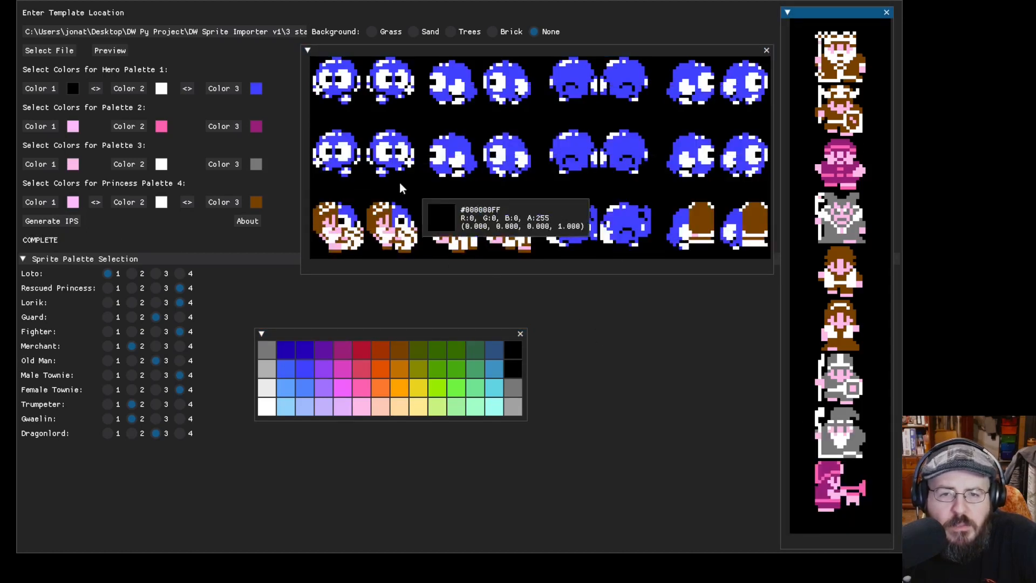
Step: Assign palette 1 to Female Townie, Male Townie and Dragonlord
click(119, 390)
click(108, 375)
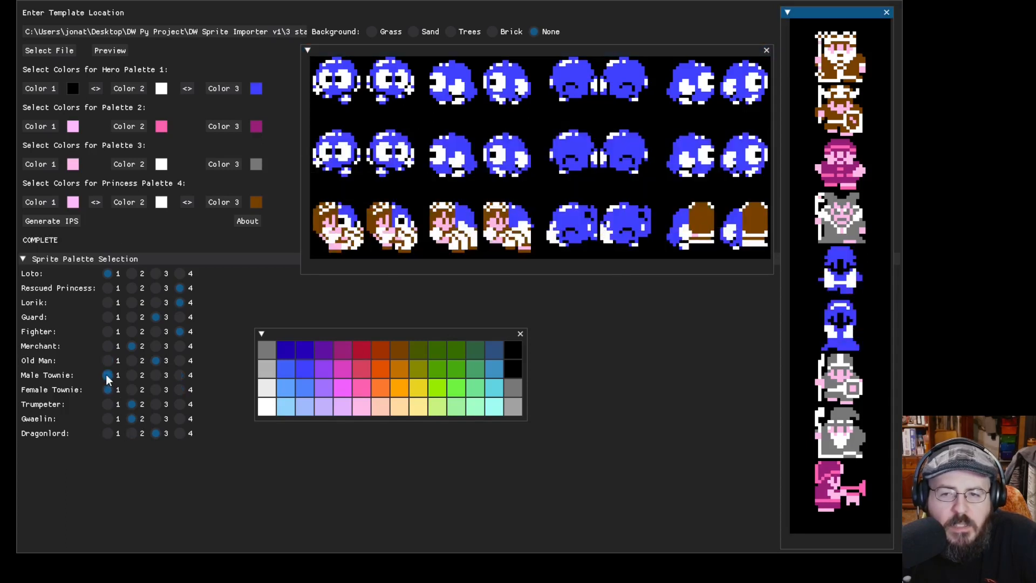
click(108, 433)
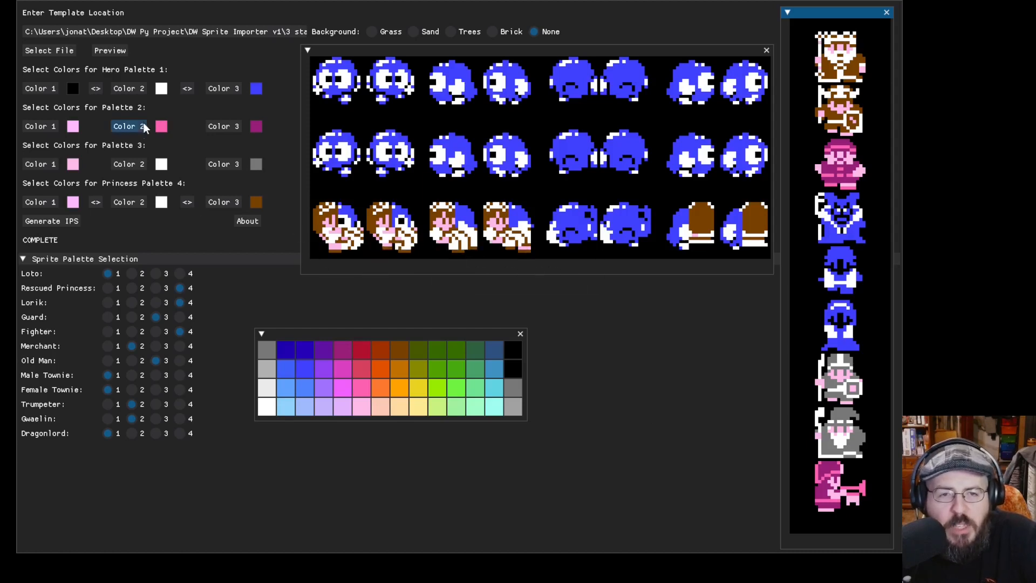
Step: Set Hero Palette 1's Color 2 to black and its Color 1 to white
click(206, 141)
click(514, 349)
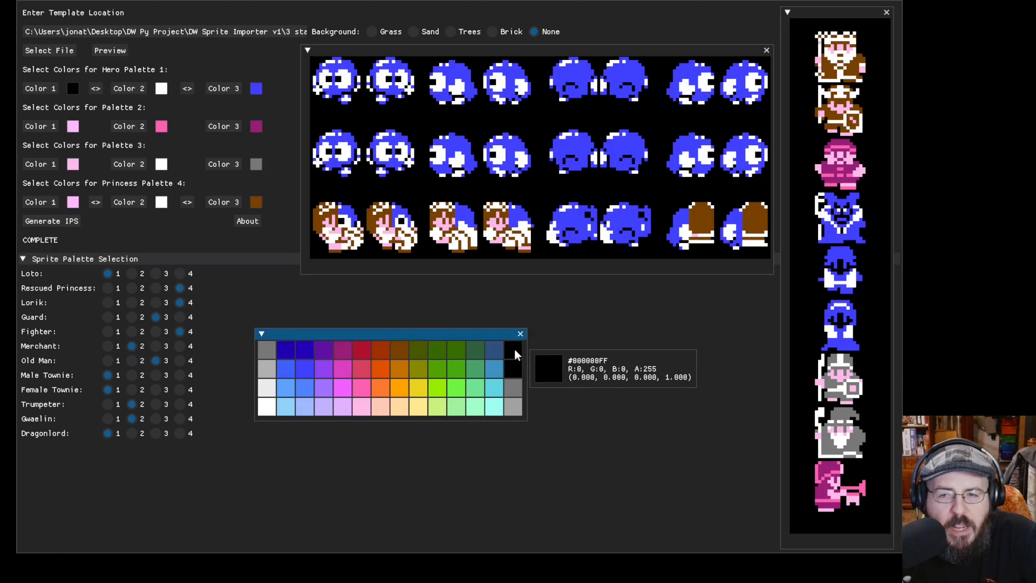
click(73, 89)
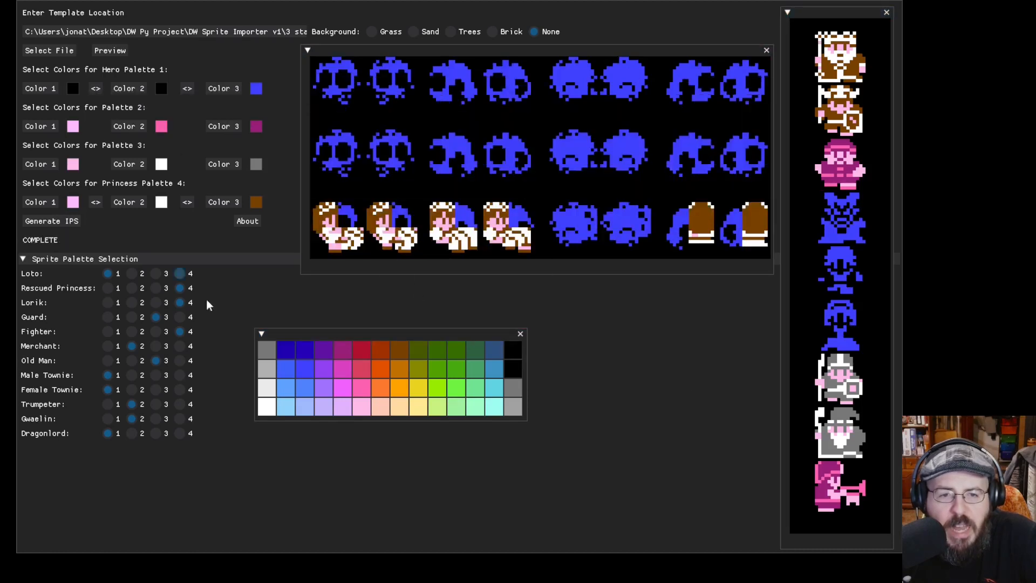
click(268, 407)
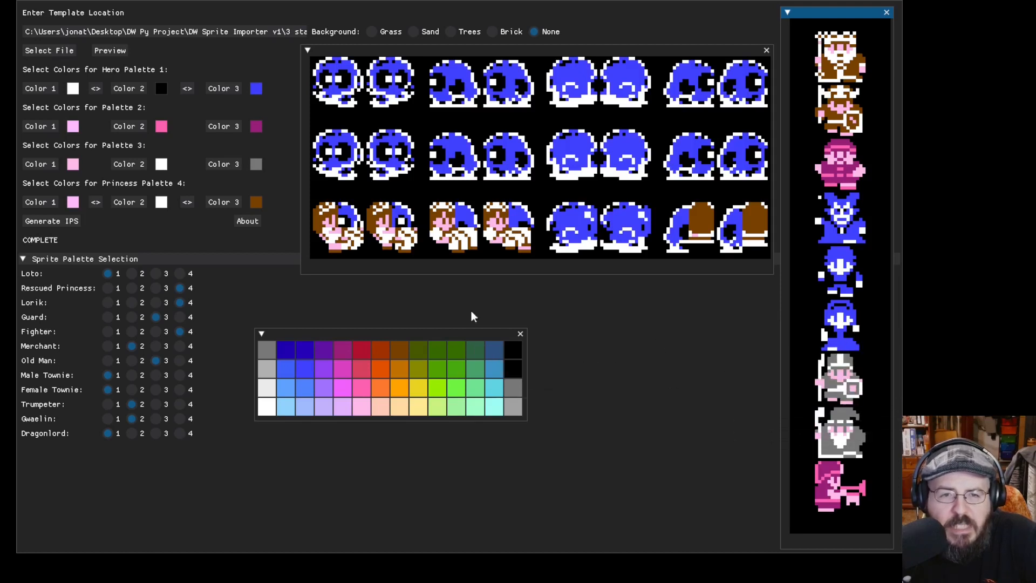
Step: Try white for Hero Palette 1's Color 3 and blue for its Color 1
click(256, 90)
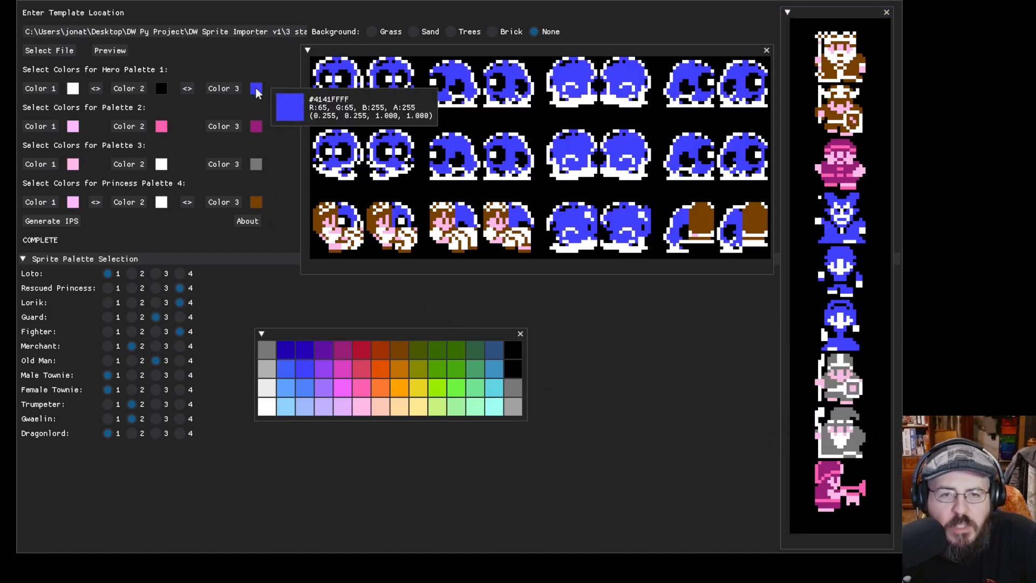
click(268, 414)
click(267, 413)
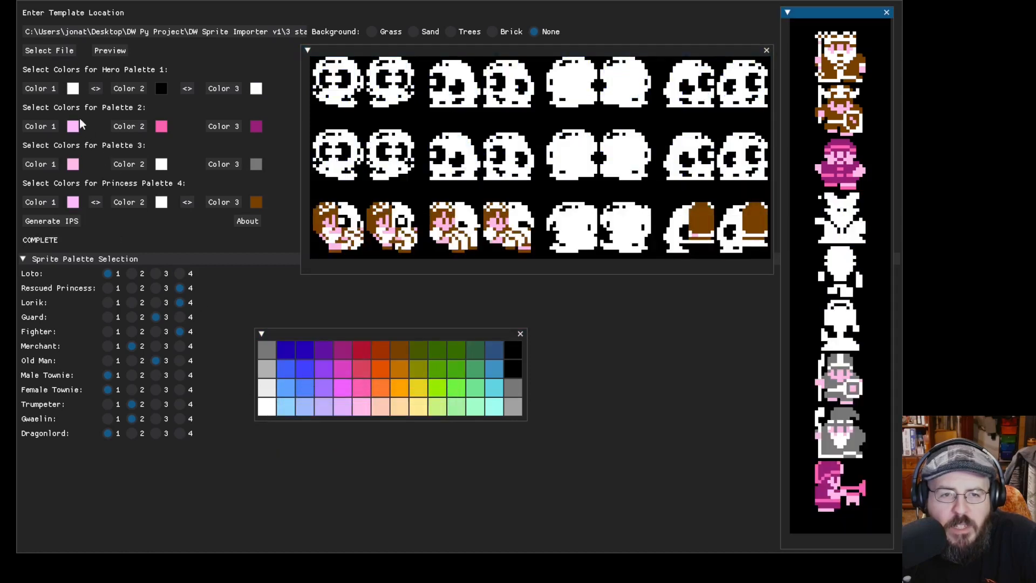
click(308, 372)
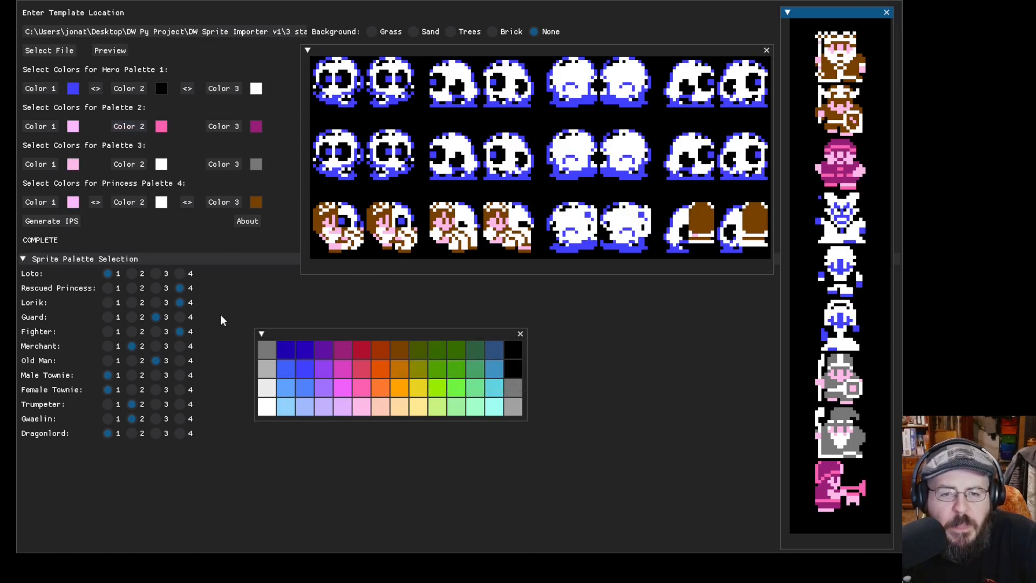
Step: Return Hero Palette 1's Color 1 to white and its Color 3 to blue
click(73, 89)
click(266, 411)
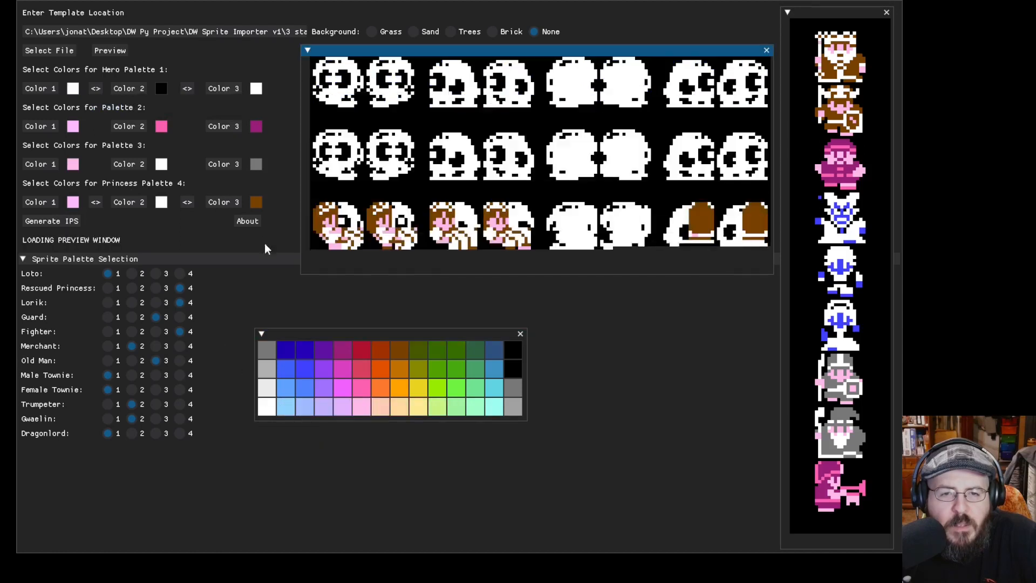
click(304, 372)
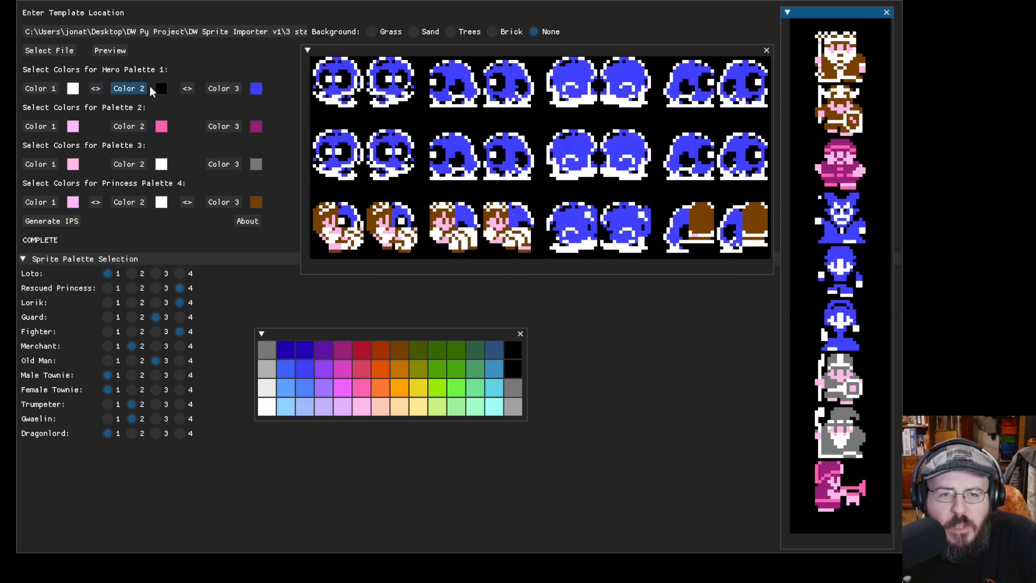
Step: Try black for Hero Palette 1's Color 1 with white for Color 2, and restore white for Color 1 and black for Color 2
click(505, 352)
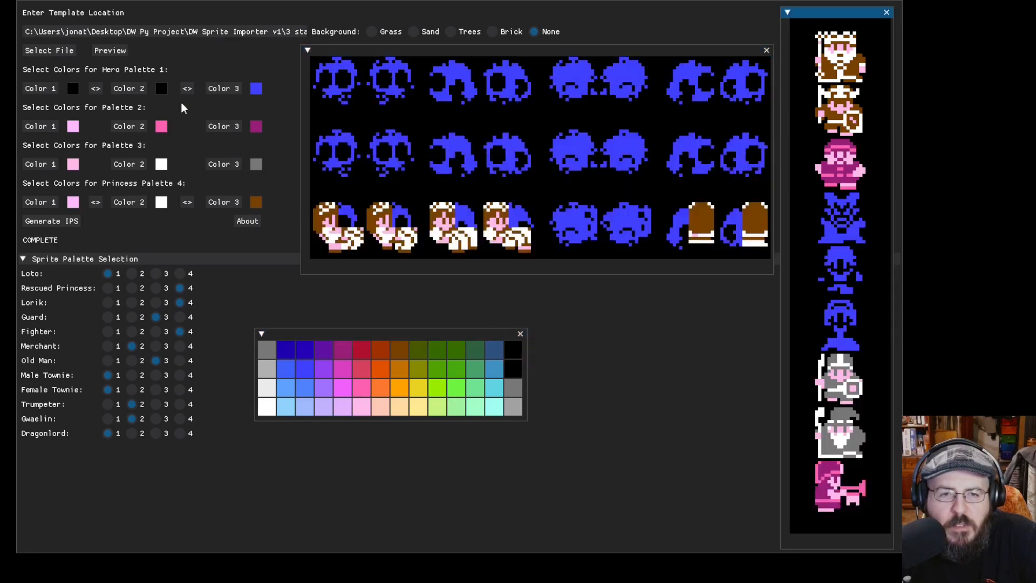
click(266, 406)
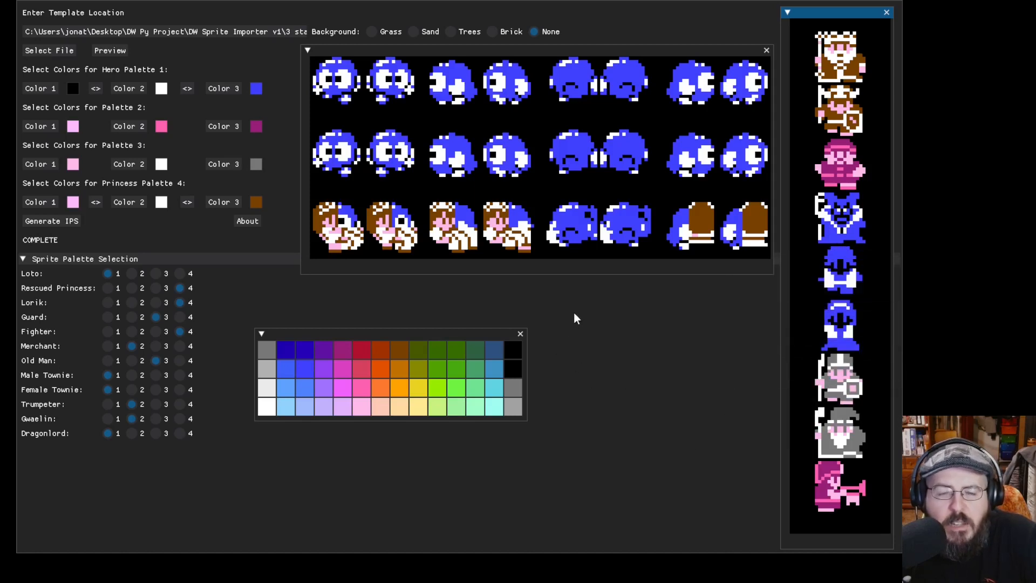
click(163, 86)
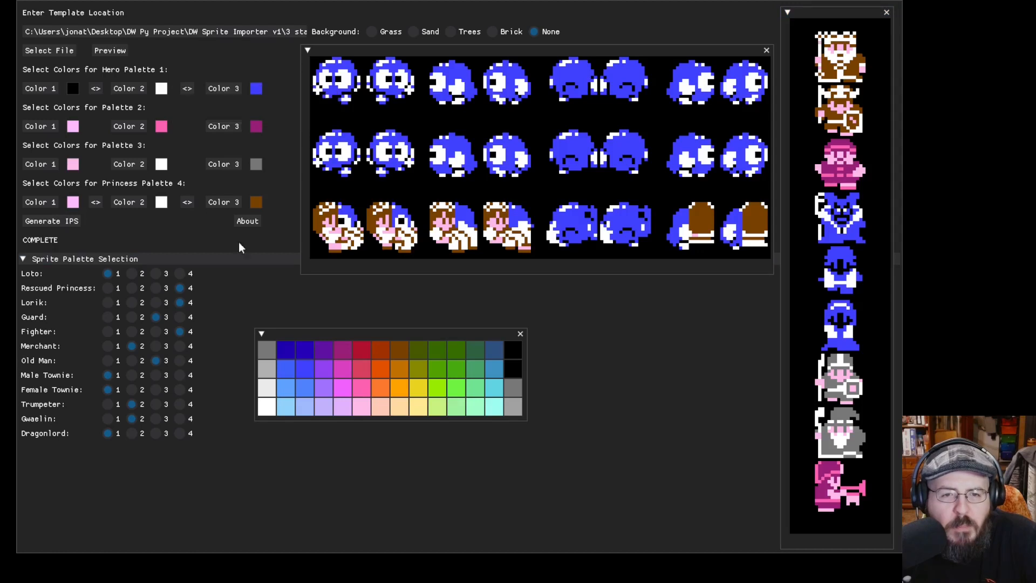
click(514, 349)
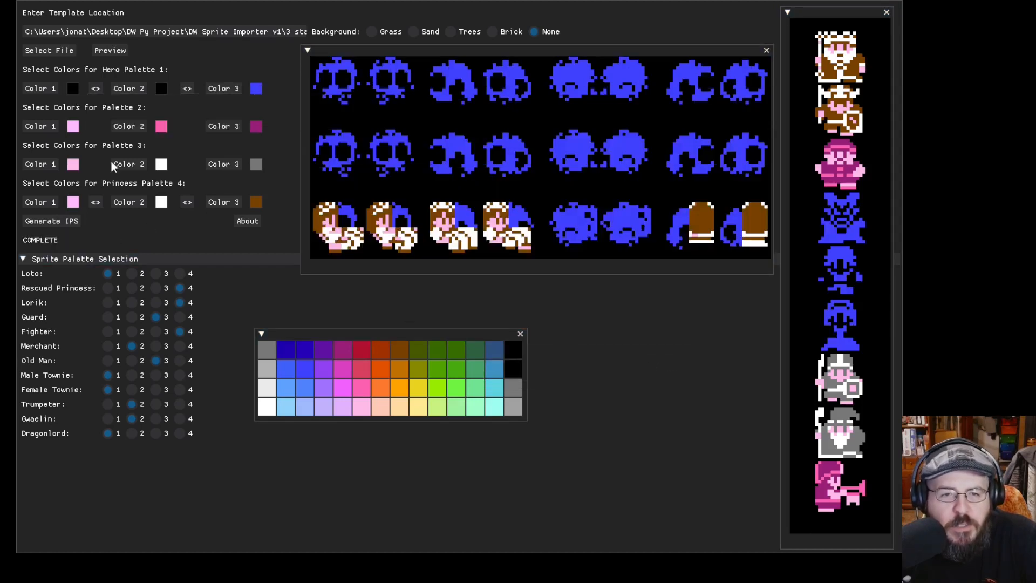
click(267, 409)
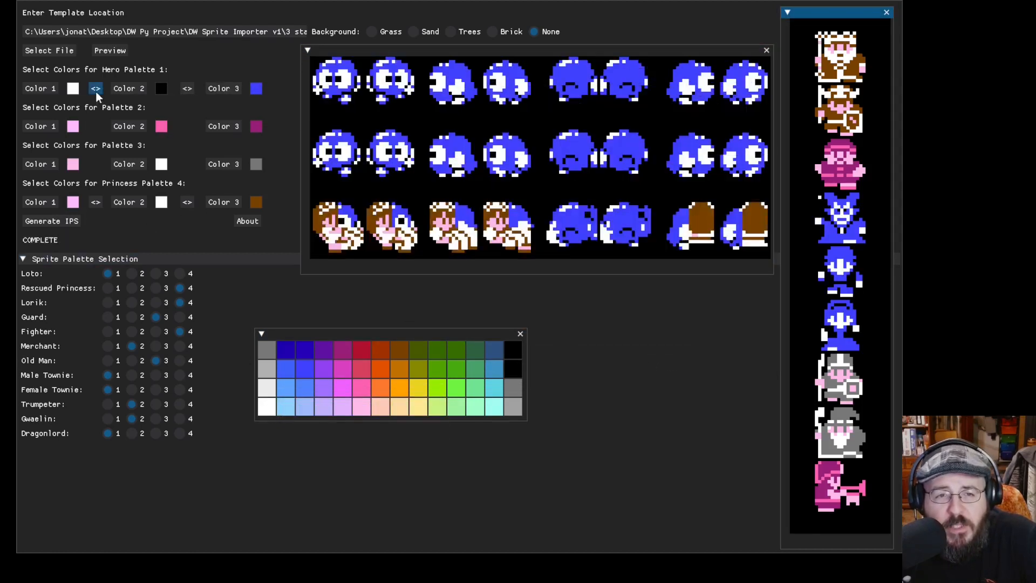
Step: Swap Colors 1 and 2 of Hero Palette 1 on the hero sprites, and try swapping Colors 2 and 3
click(96, 92)
click(96, 92)
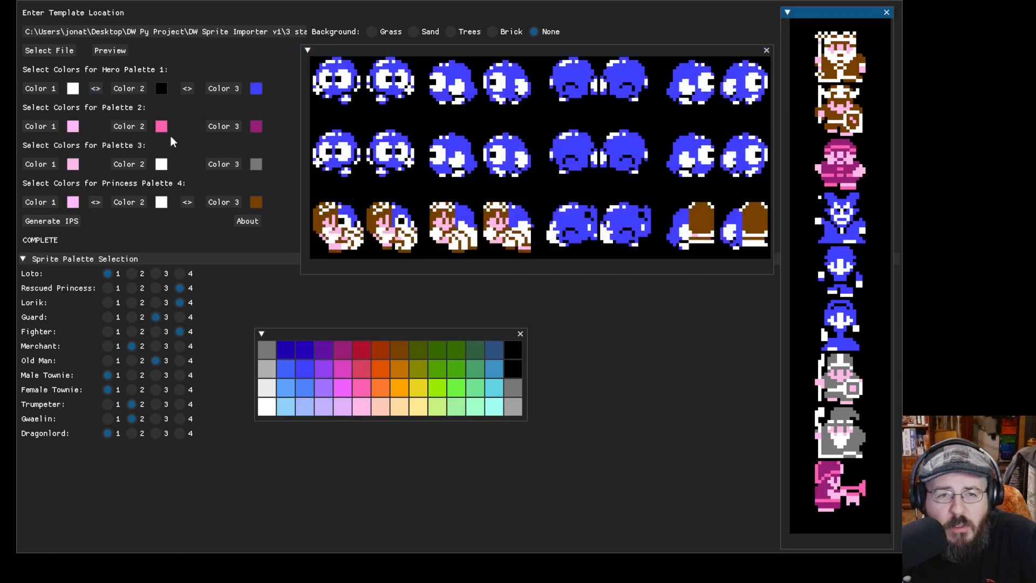
click(97, 91)
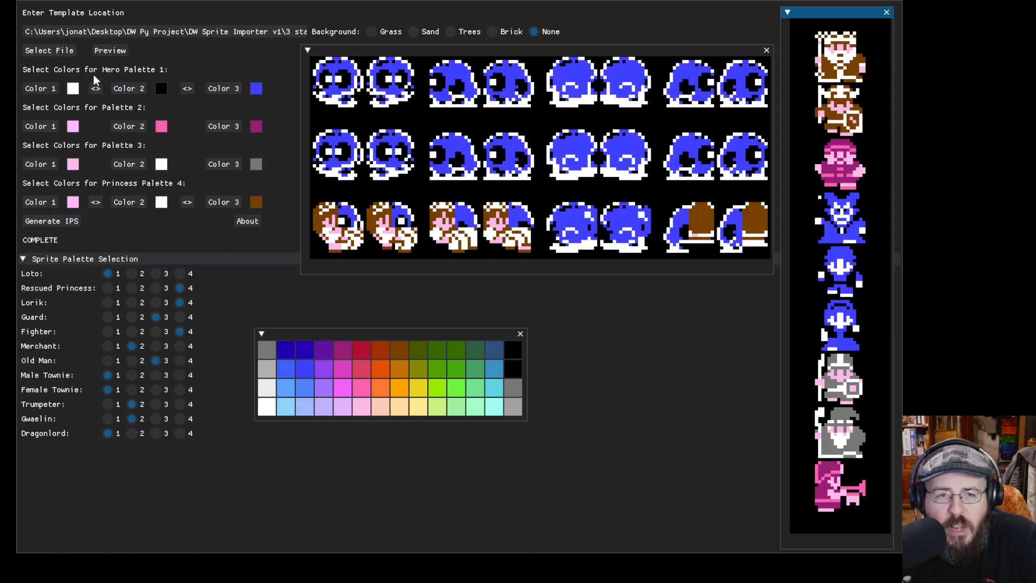
click(97, 90)
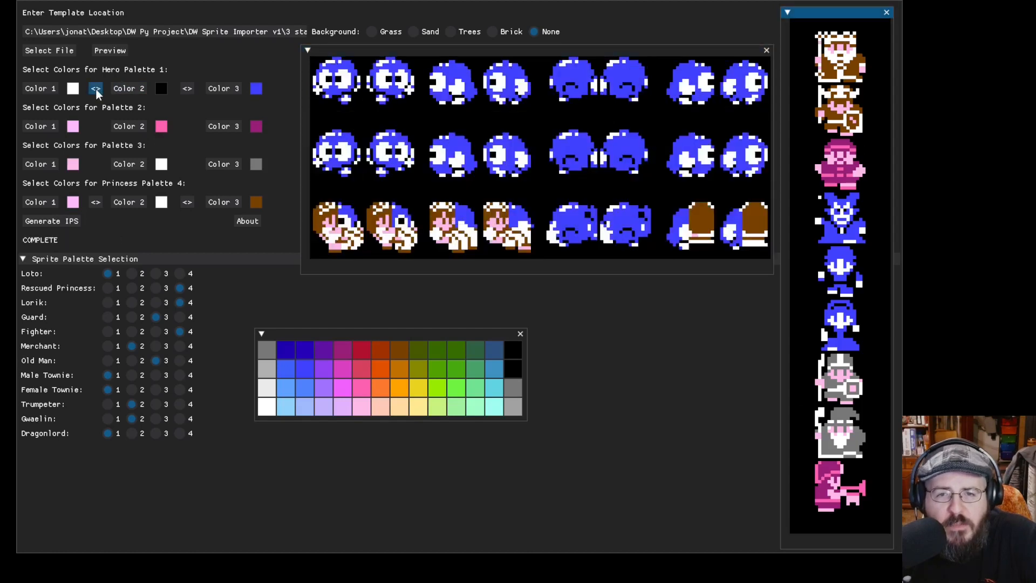
click(187, 90)
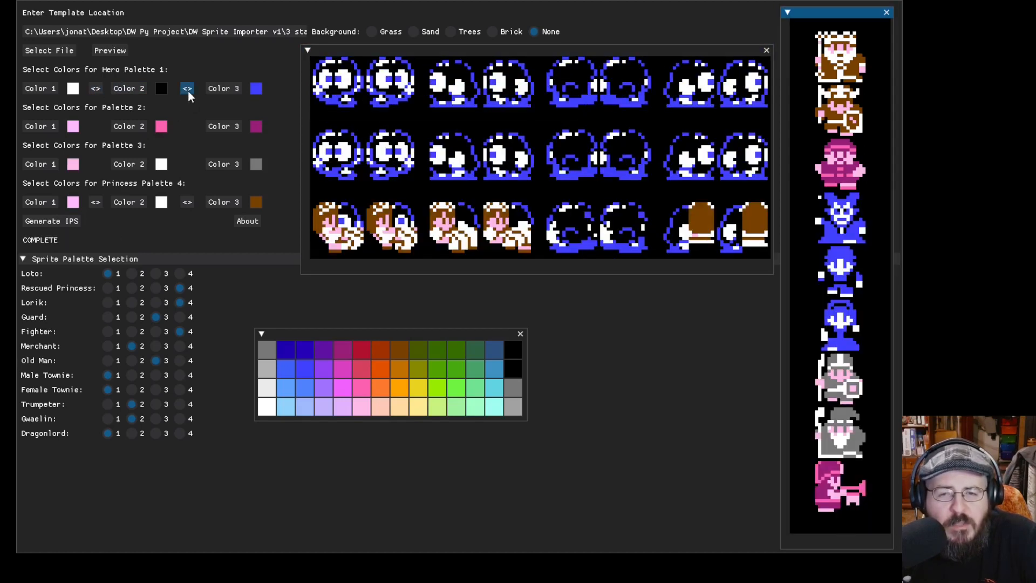
click(187, 90)
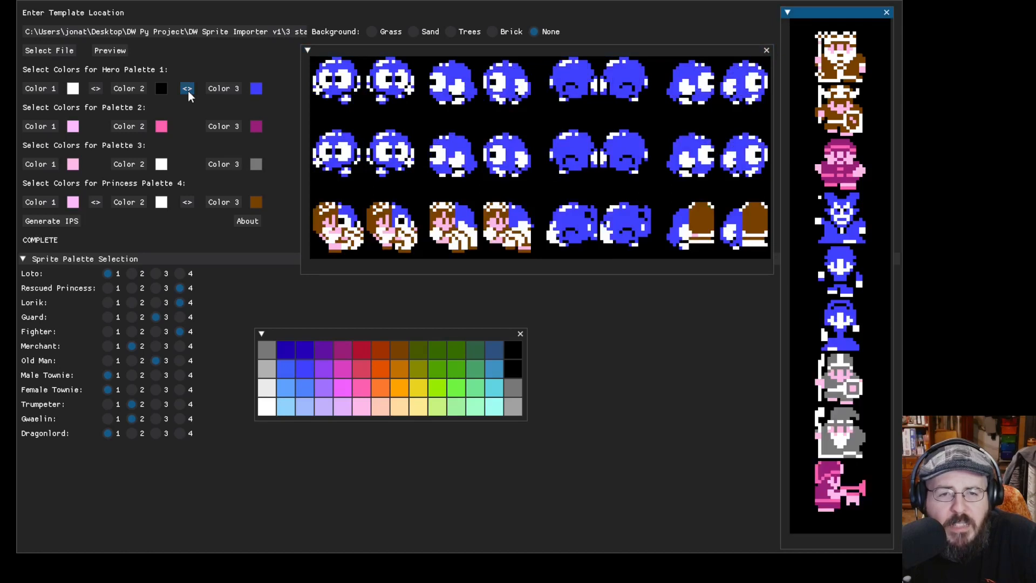
Step: Try palettes 2 and 3 on Loto and return it to palette 1
click(132, 274)
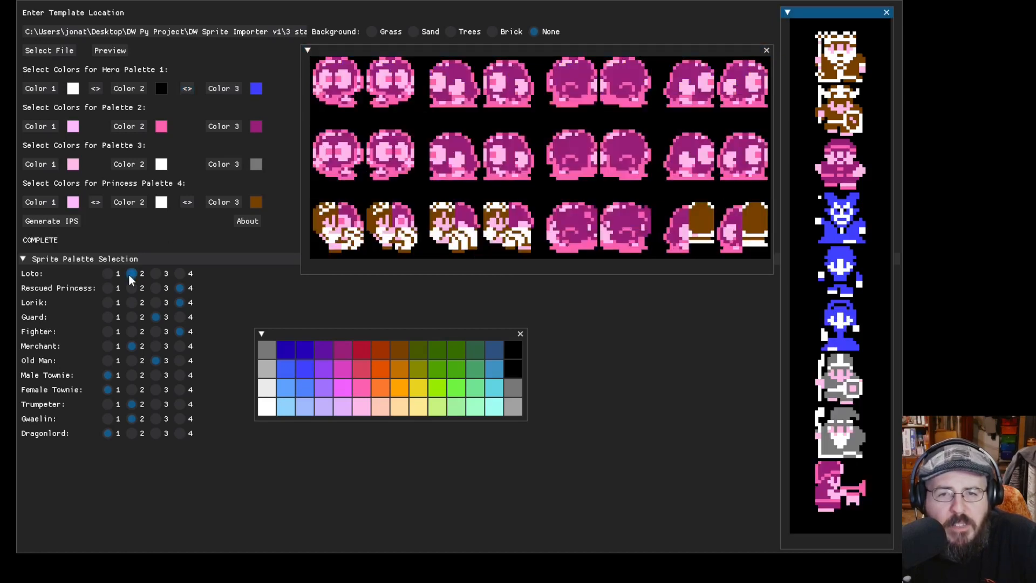
click(155, 274)
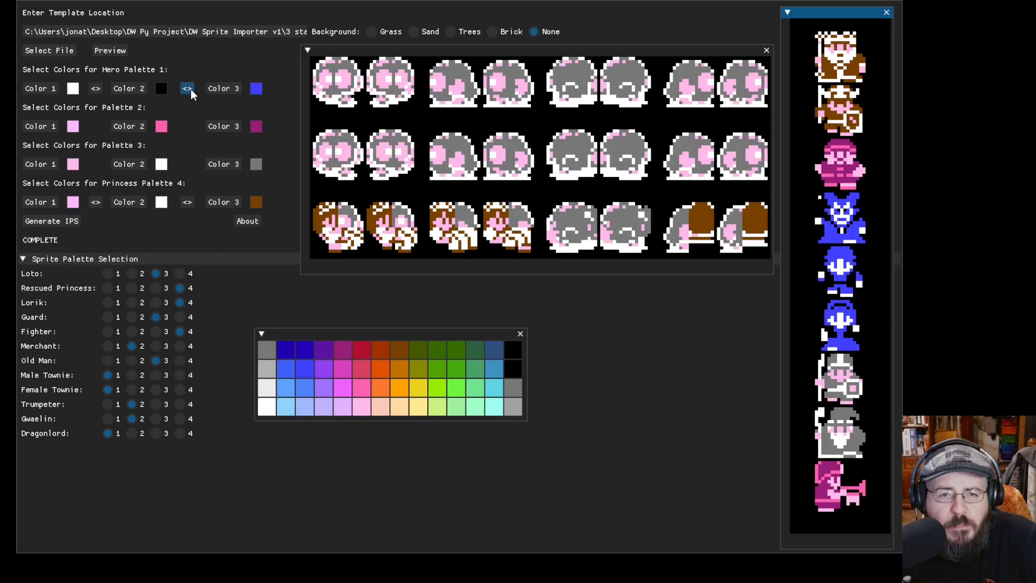
click(117, 274)
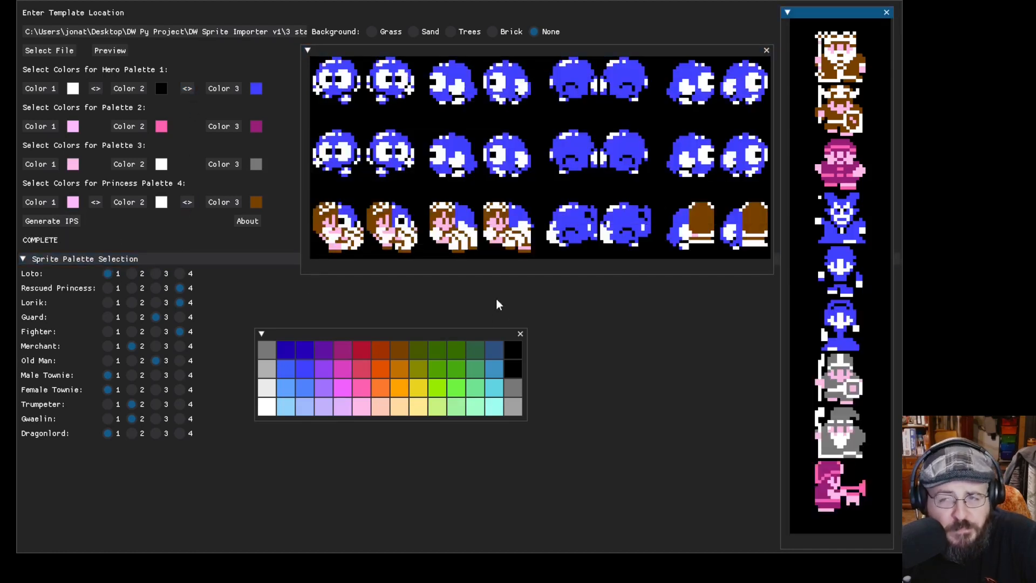
Step: Generate the IPS patch with the current template, palettes and sprite assignments
click(72, 224)
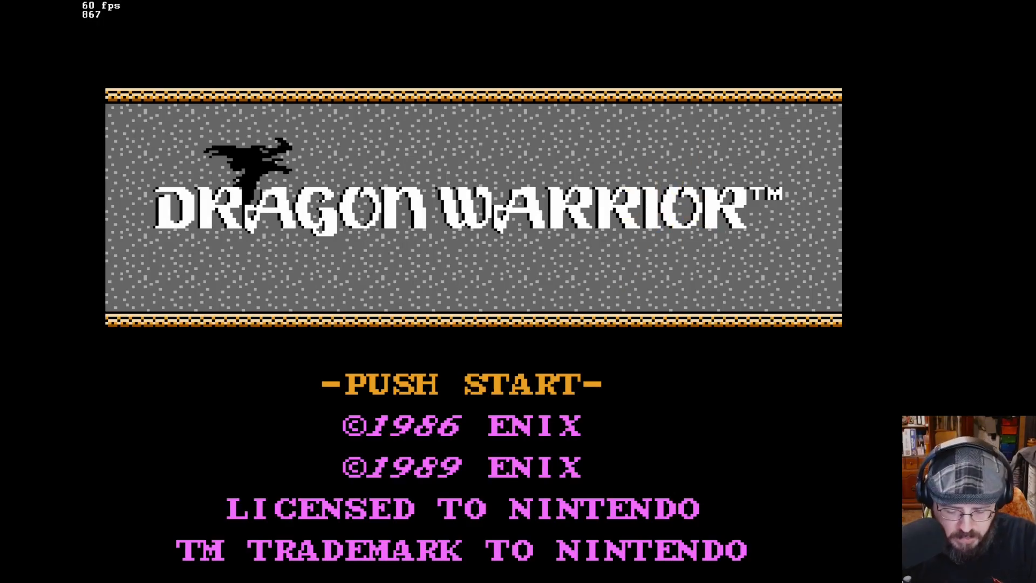
Step: Load quick save 1 of the patched game and walk the hero north out of the town
key(F1)
key(Up)
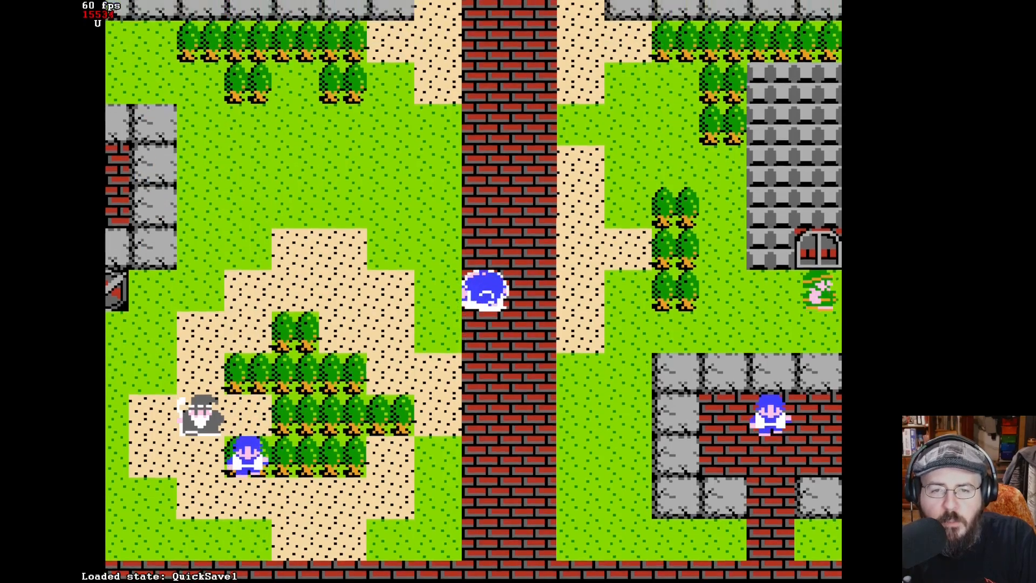
key(Up)
key(Left)
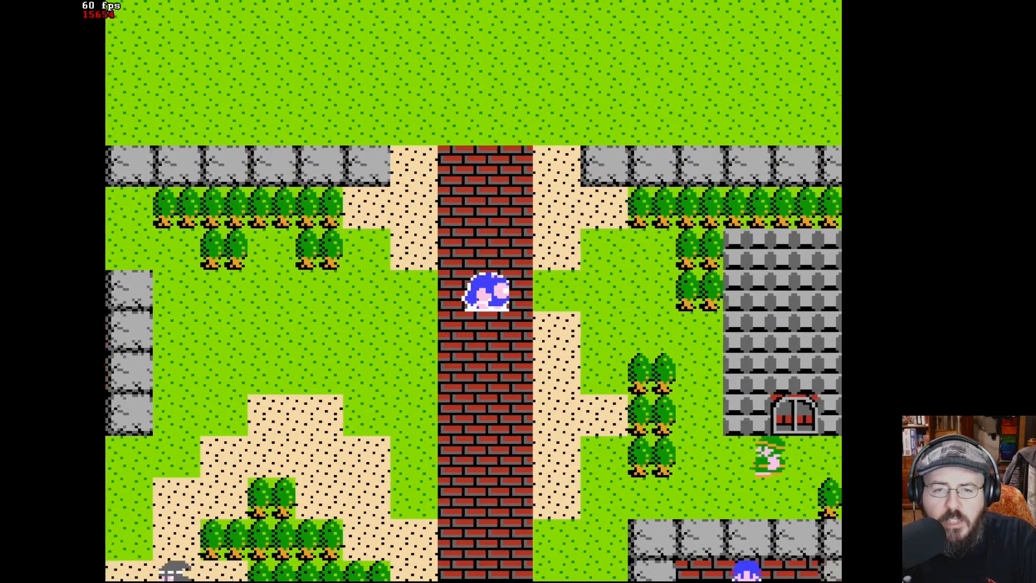
key(Up)
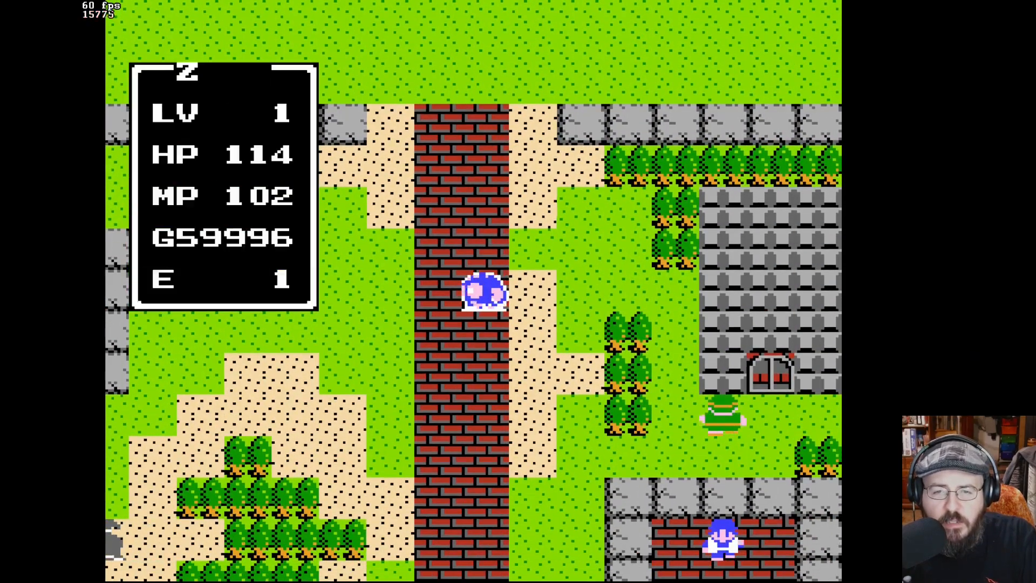
key(Left)
key(Up)
key(Up)
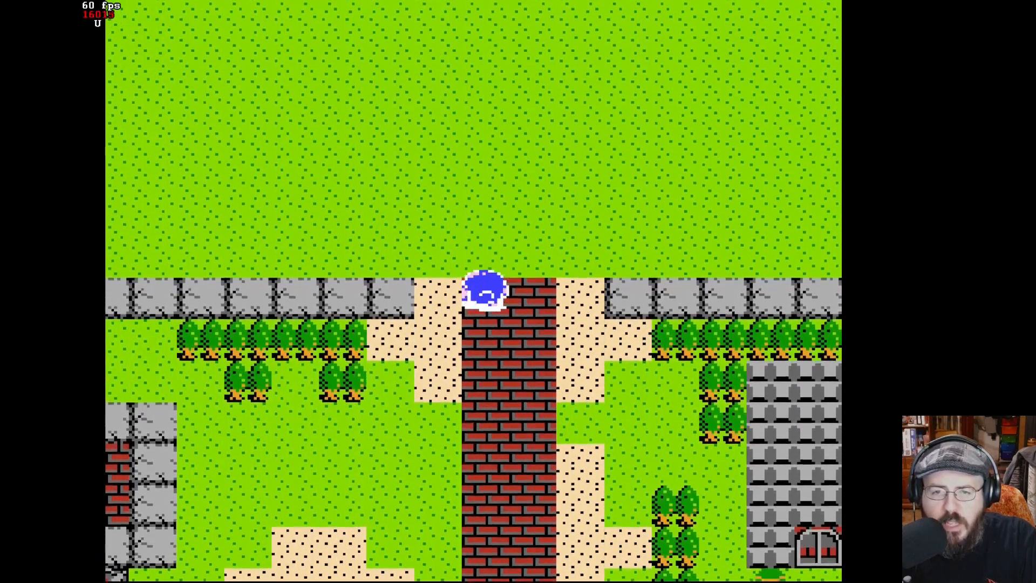
Step: Walk the hero in all four directions on the overworld to check the walking sprites, and return to the town
key(Left)
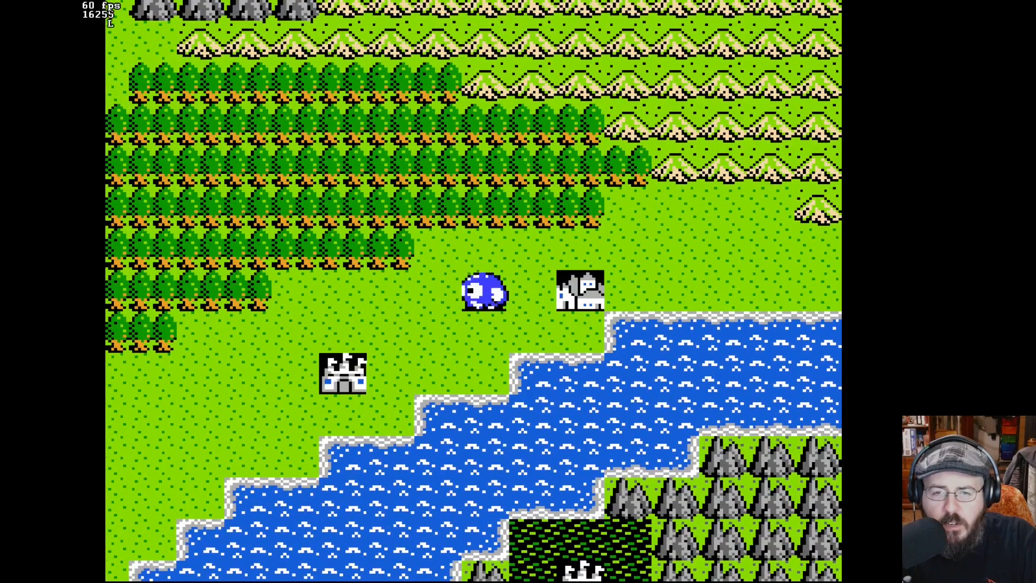
key(Left)
key(Right)
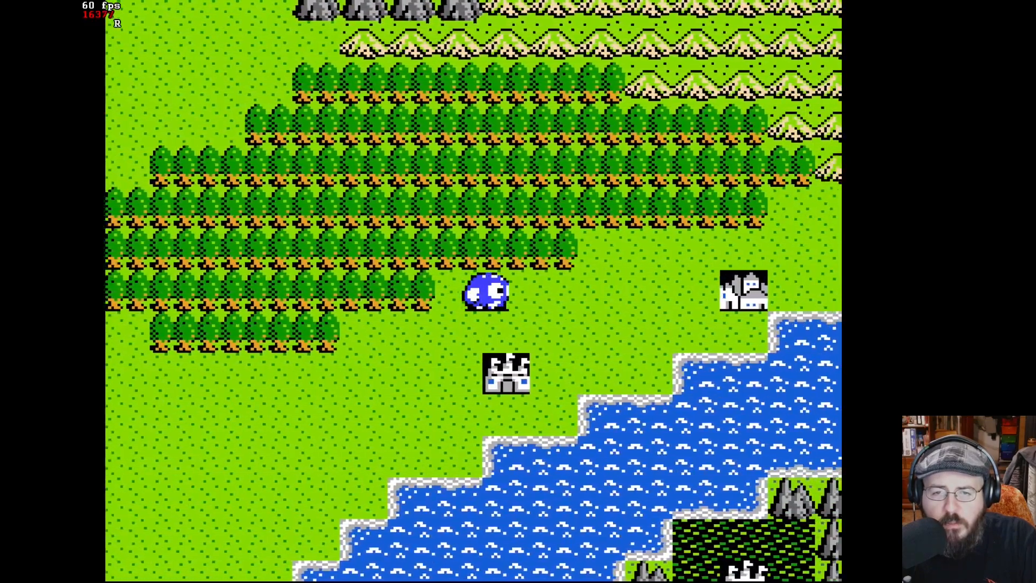
key(Up)
key(Down)
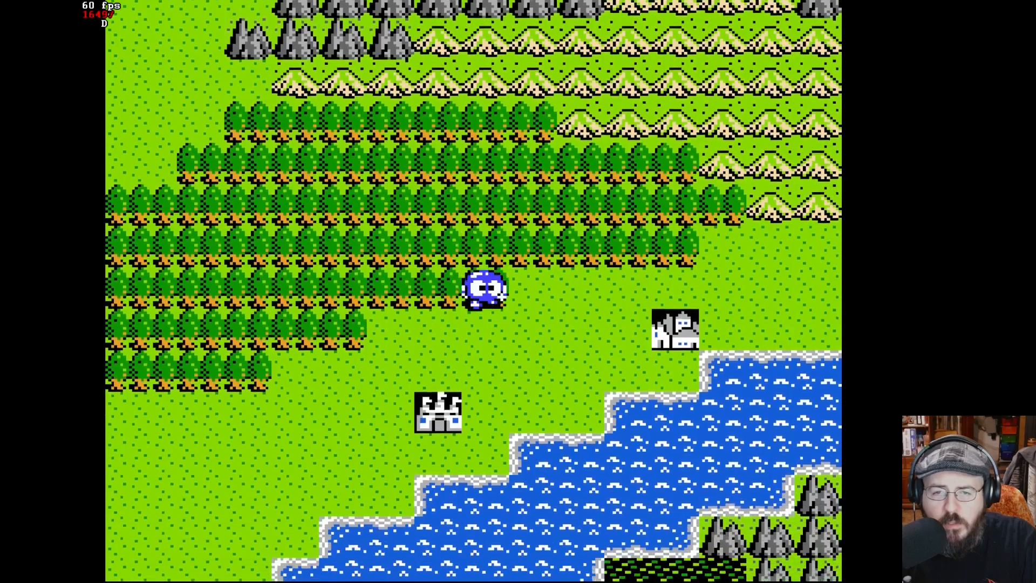
key(Right)
key(Up)
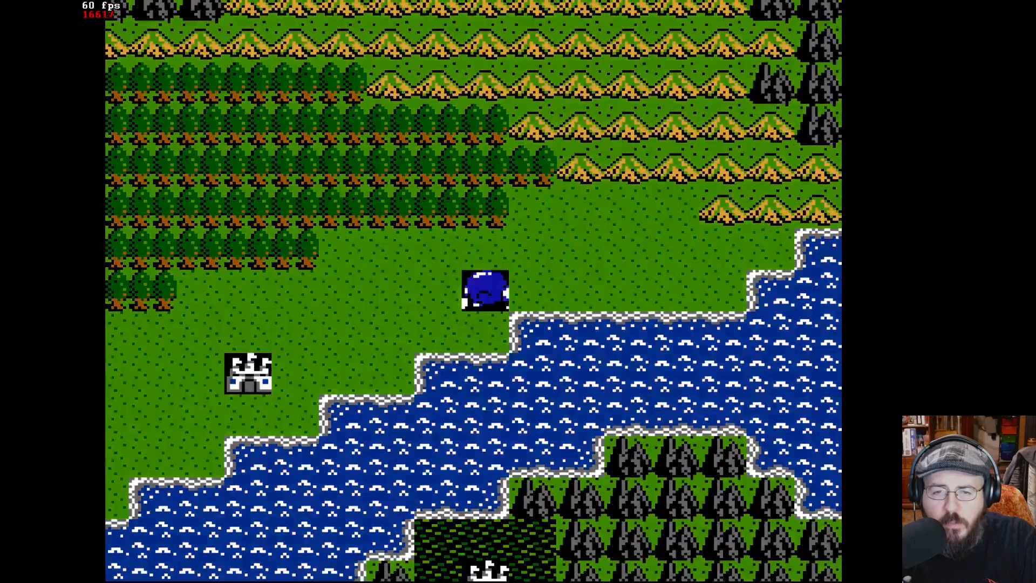
Step: Load quick saves 2, 3 and 4 in turn to compare the hero's sprites across equipment states
key(F2)
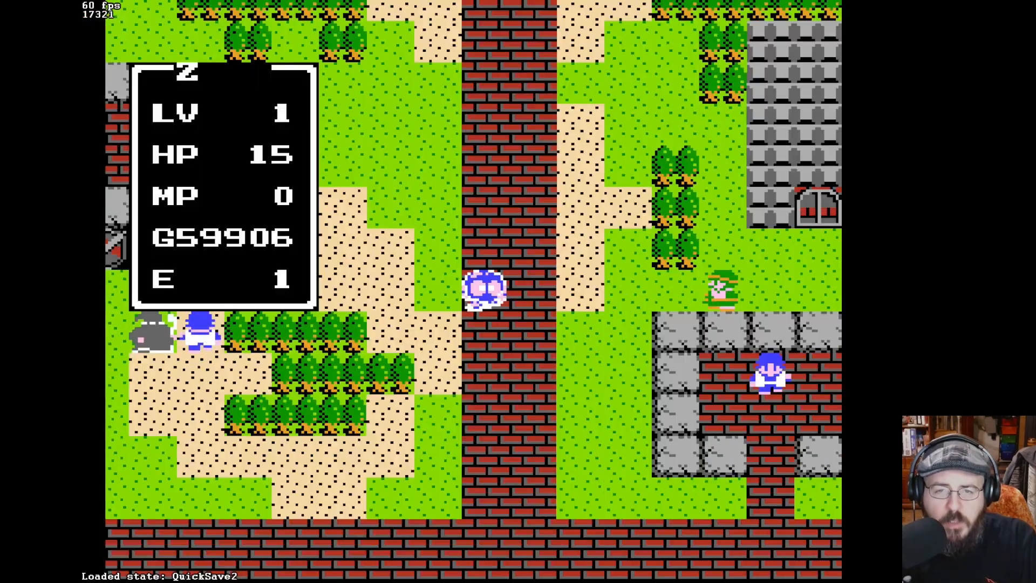
key(z)
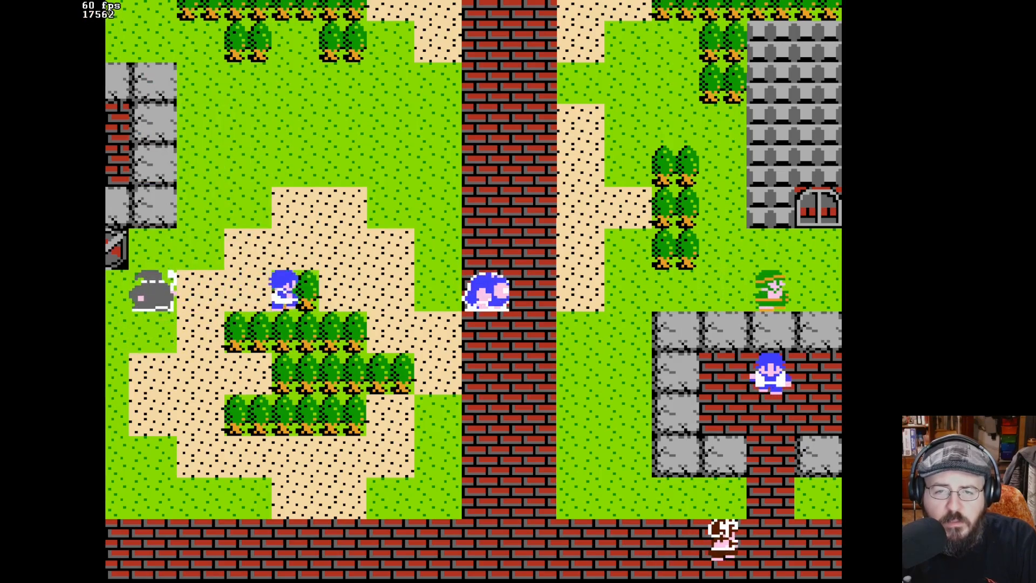
key(F3)
key(z)
key(Left)
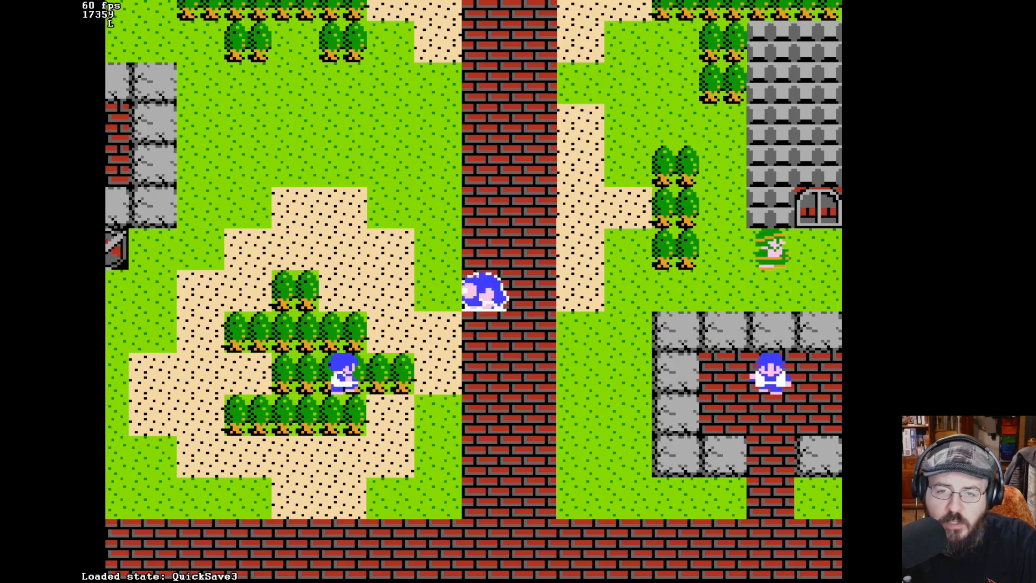
key(Right)
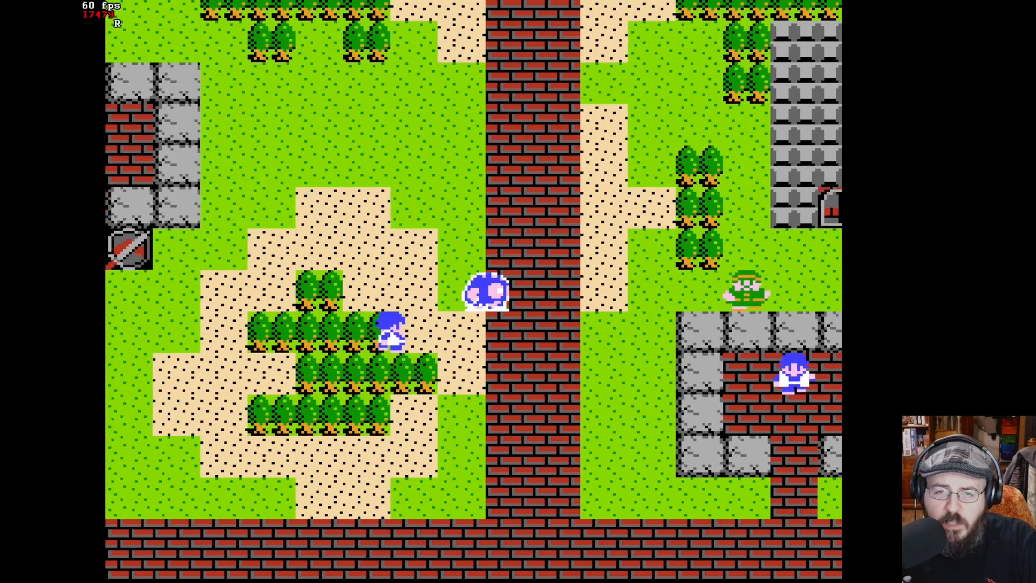
key(F3)
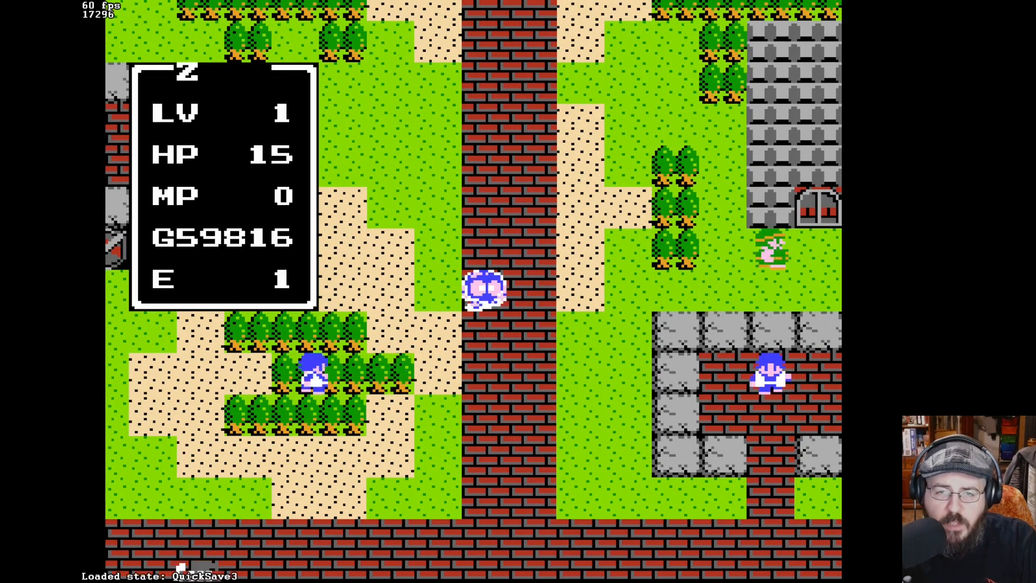
key(F4)
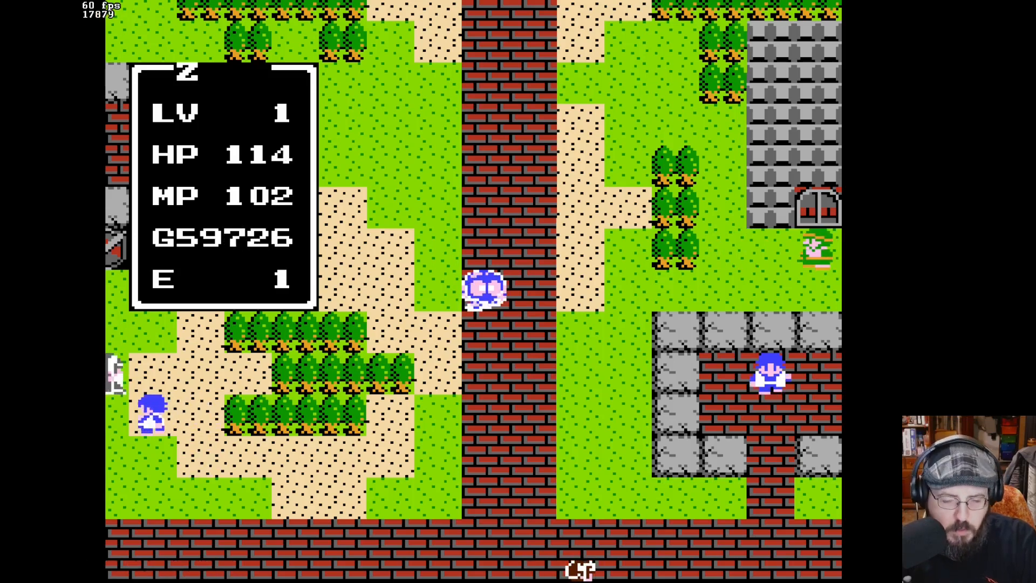
Step: Load quick save 5 and walk onwards, checking the princess-carrying hero sprite beside the Dragonlord
key(F5)
key(Up)
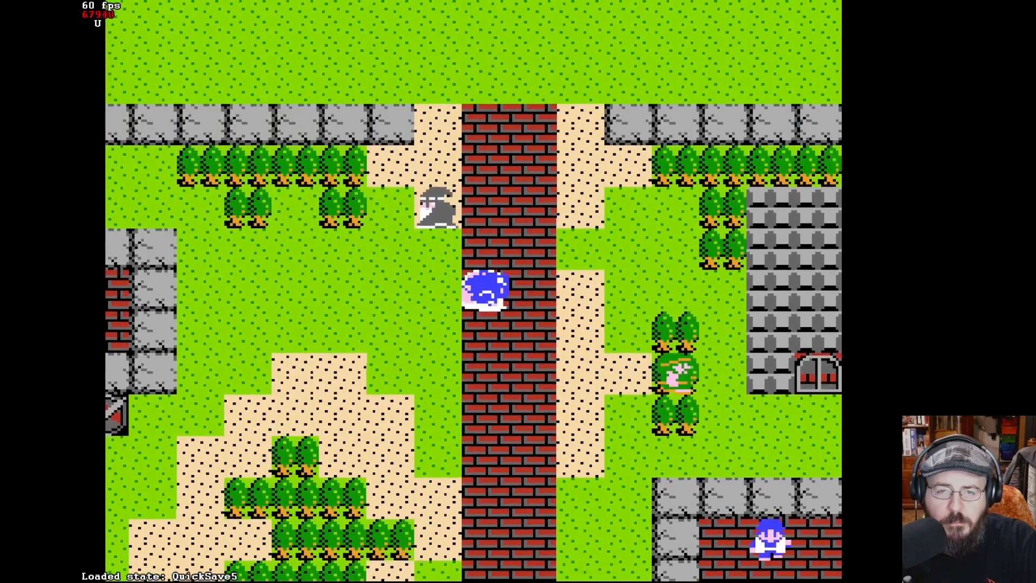
key(Up)
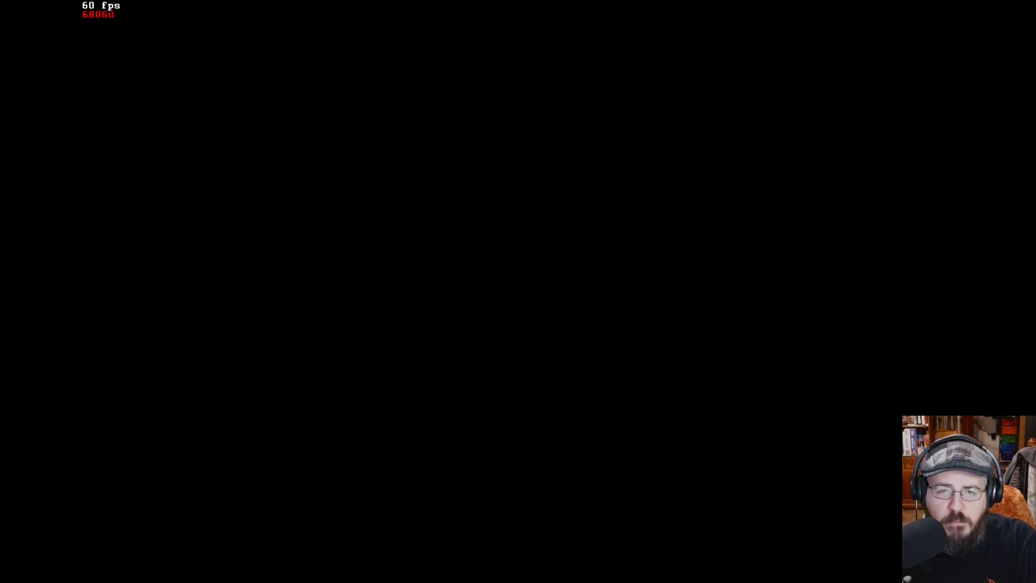
key(Right)
key(Right)
key(Right)
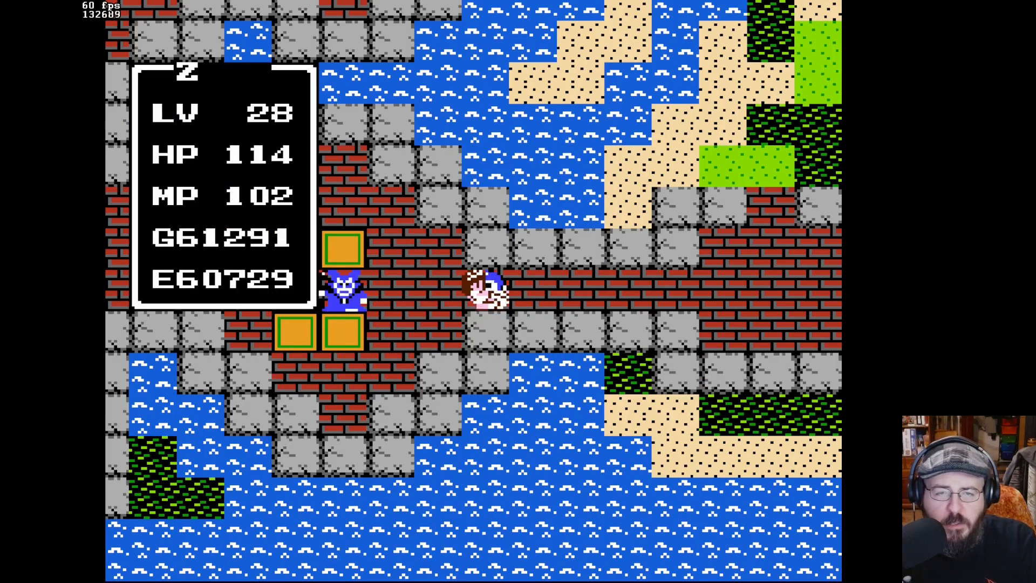
Step: Load quick save 7, then leave and re-enter the castle to view the hero carrying the princess
key(F7)
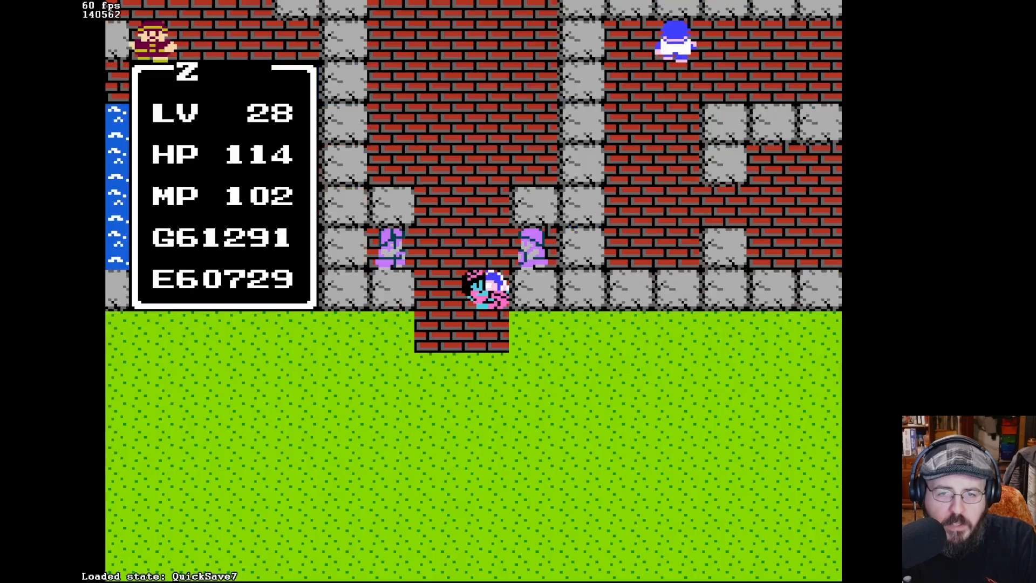
key(Down)
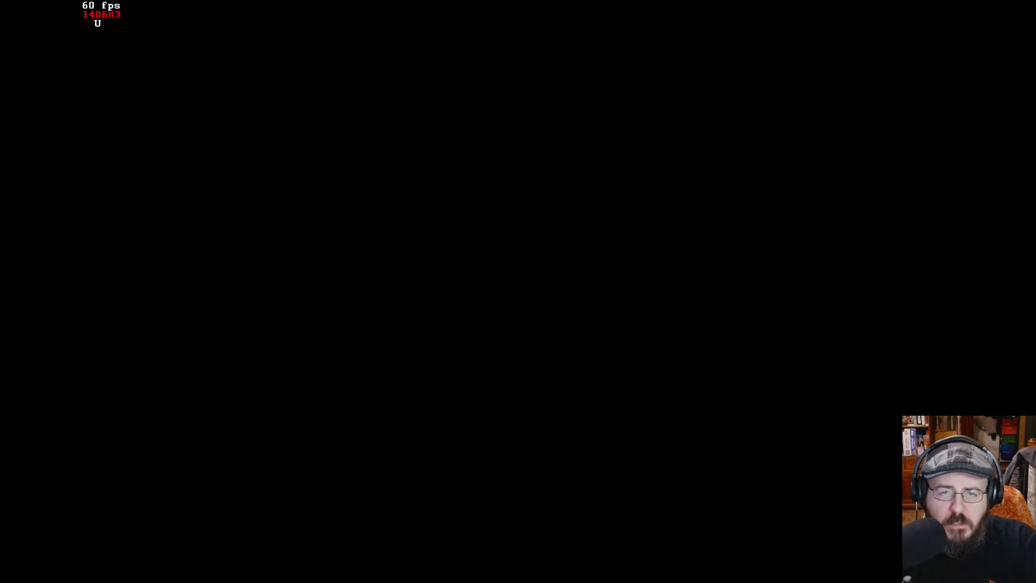
key(Right)
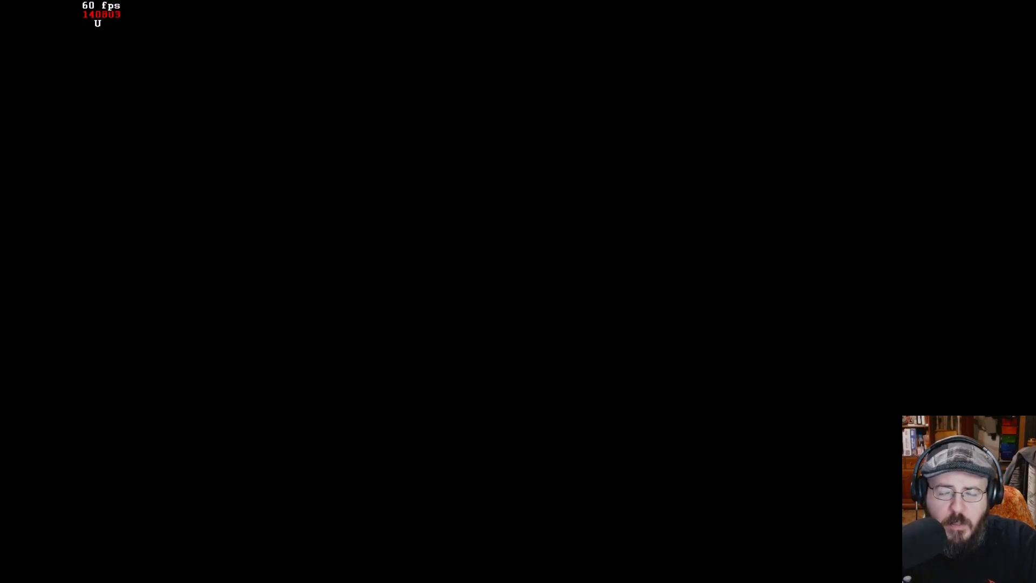
key(Up)
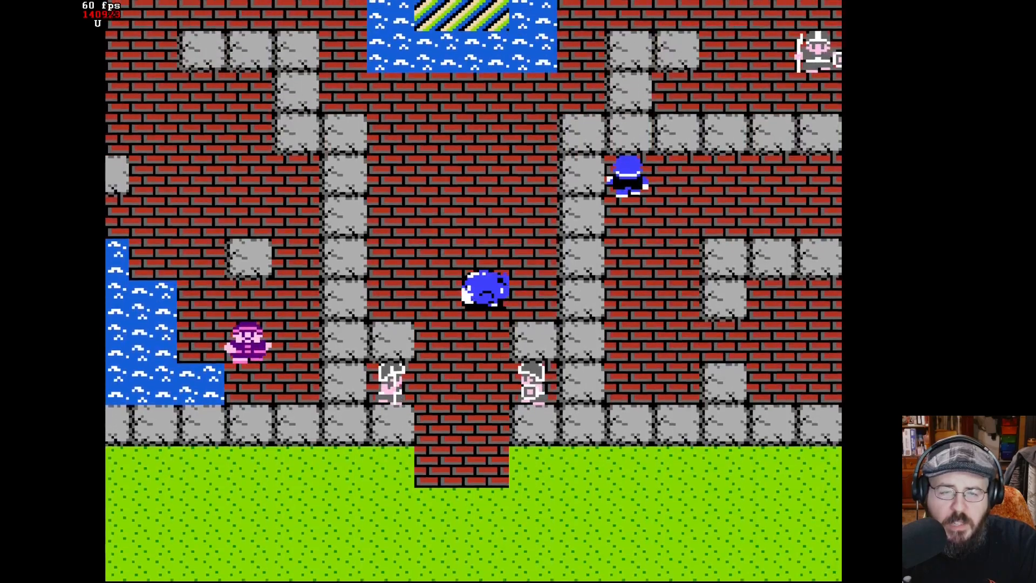
Step: Walk the hero past the pool and guards to King Lorik, talk to him and accept the princess's request to travel along
key(Right)
key(Up)
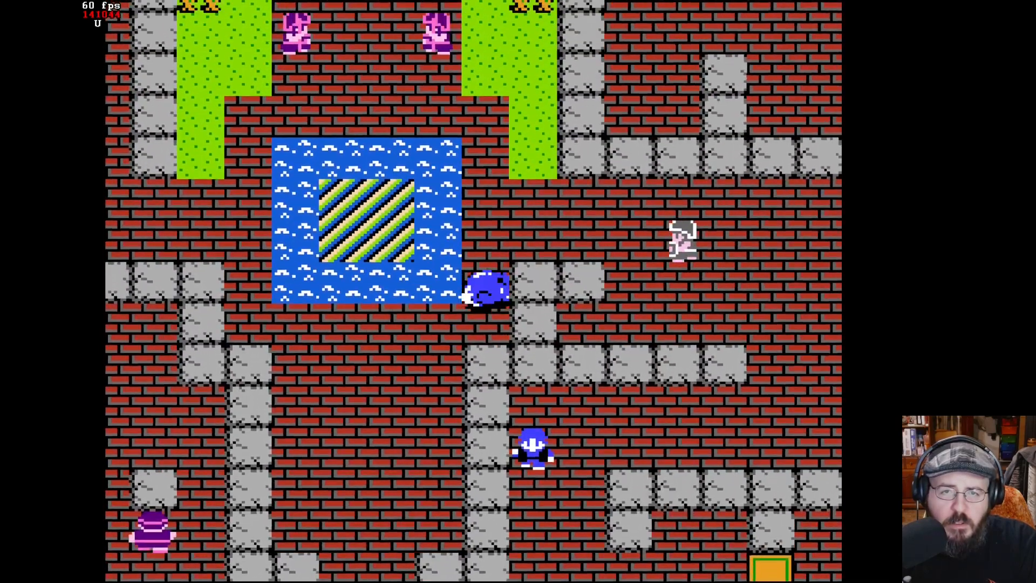
key(Left)
key(Up)
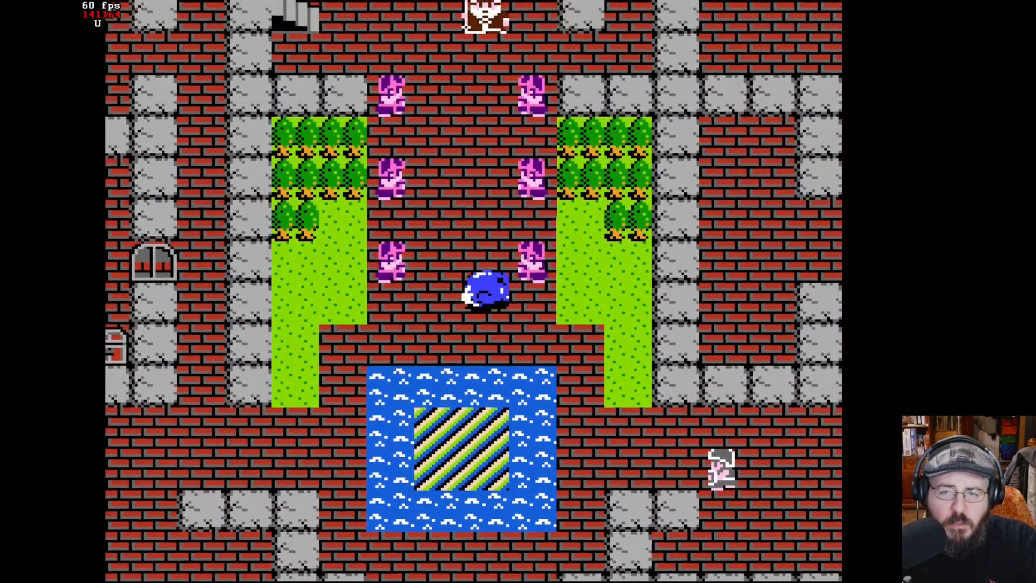
key(Up)
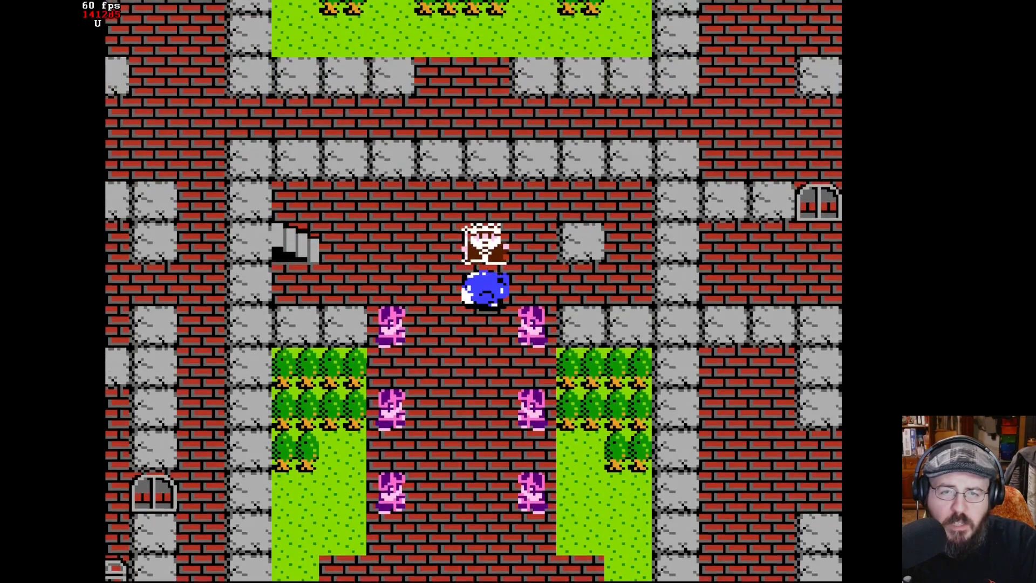
key(x)
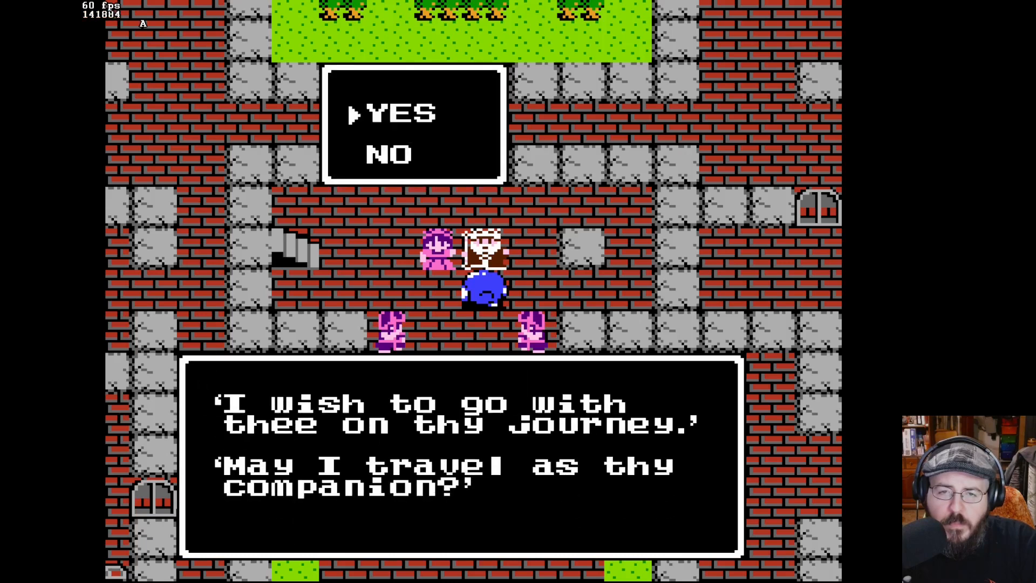
key(x)
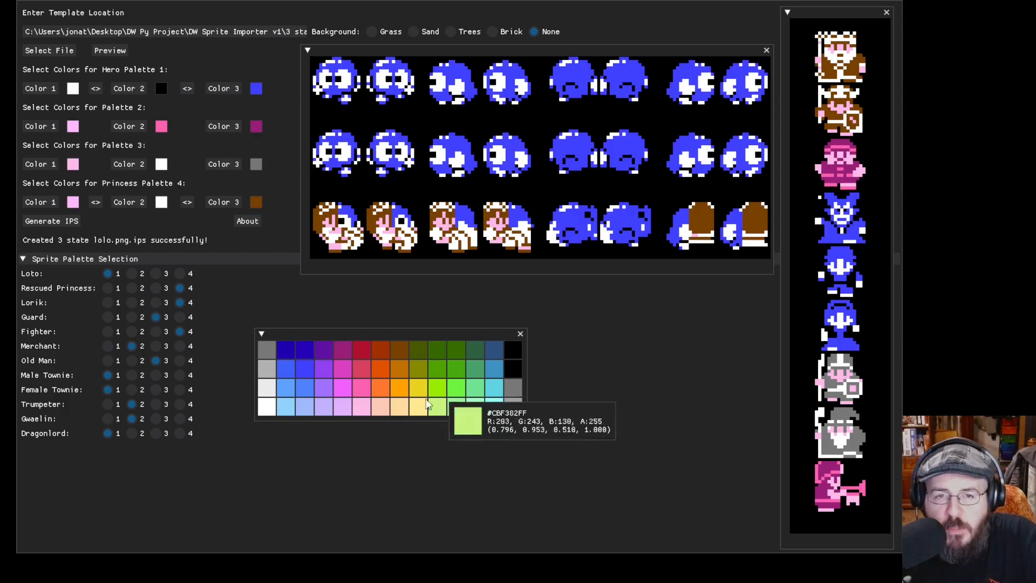
Step: Switch to the DW Sprite Importer and preview the sprites on the Grass, Trees and Brick backgrounds
click(371, 31)
click(458, 31)
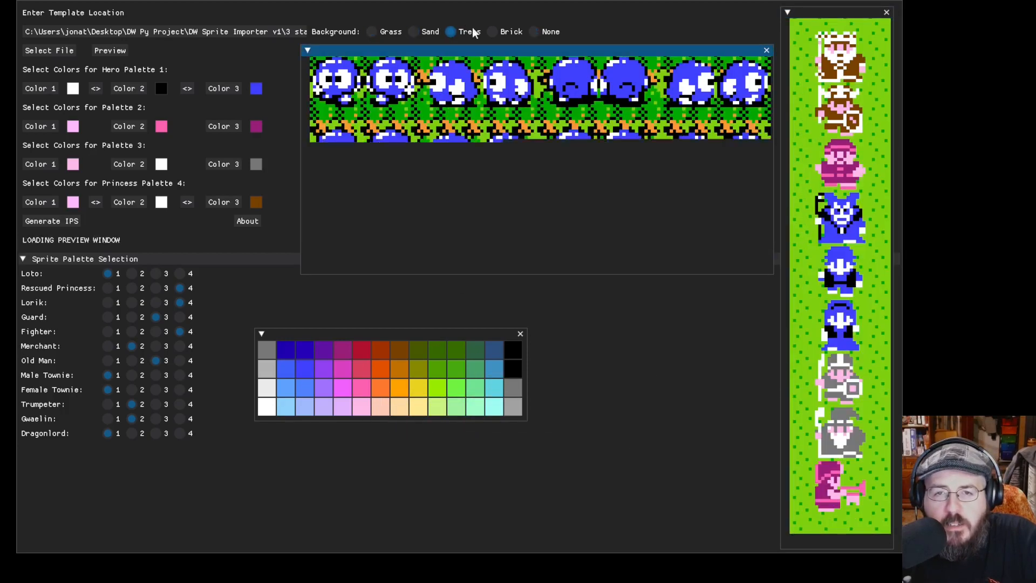
click(494, 31)
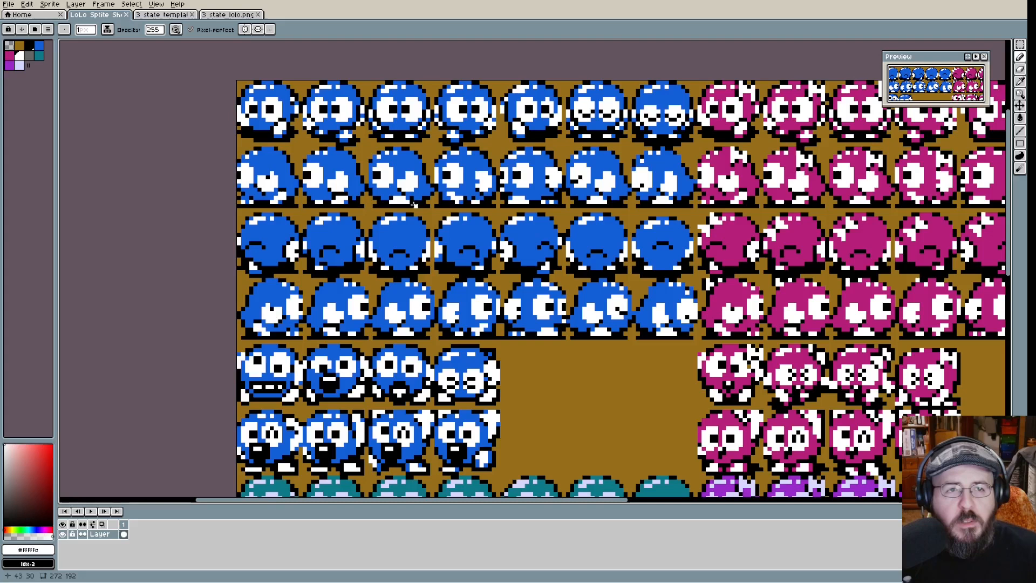
Step: In Aseprite, view 3 state template.png, then return to the LoLo sprite sheet and inspect its top rows up close
click(162, 15)
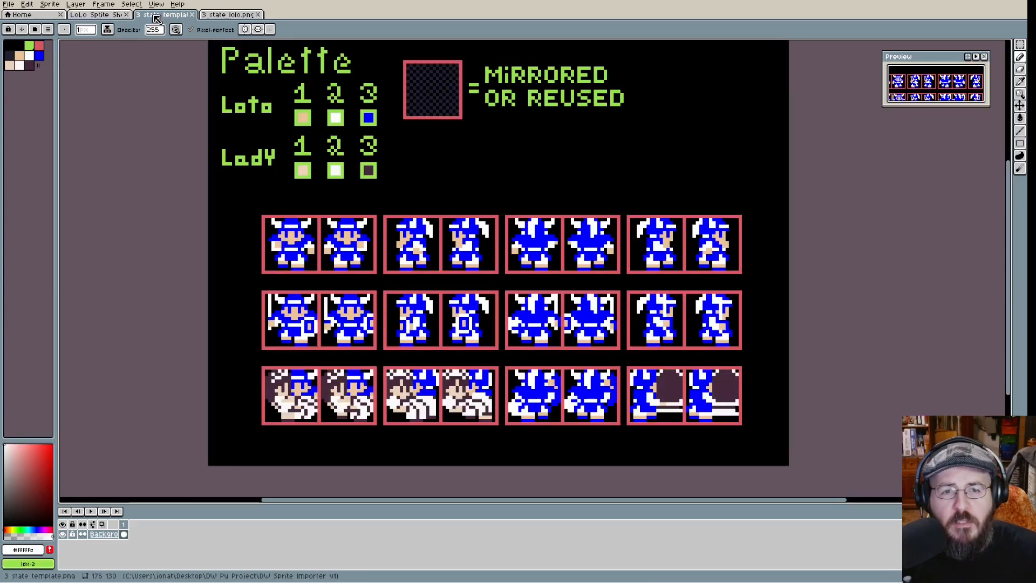
click(104, 15)
scroll(295, 115, up, 1)
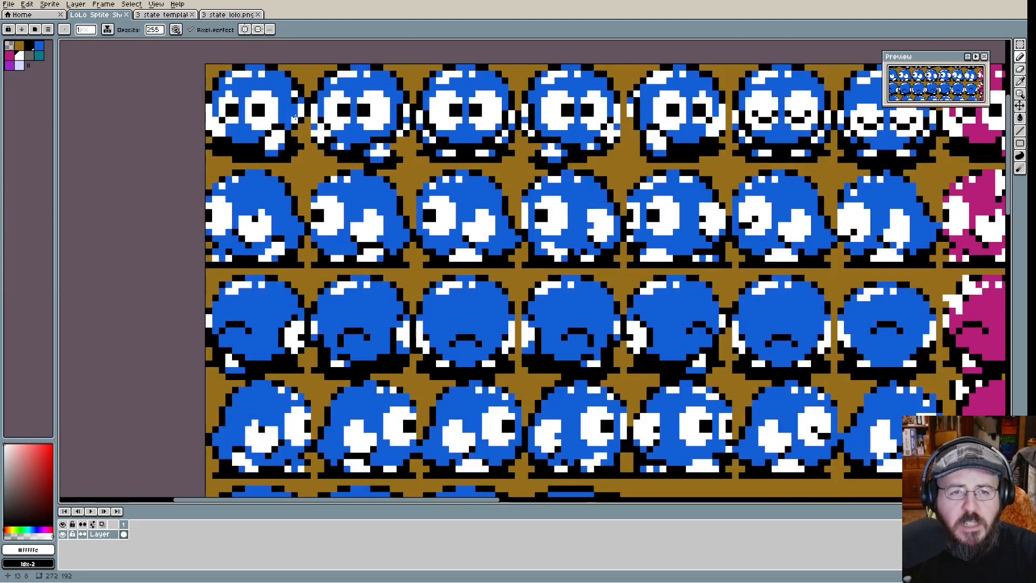
scroll(294, 115, up, 1)
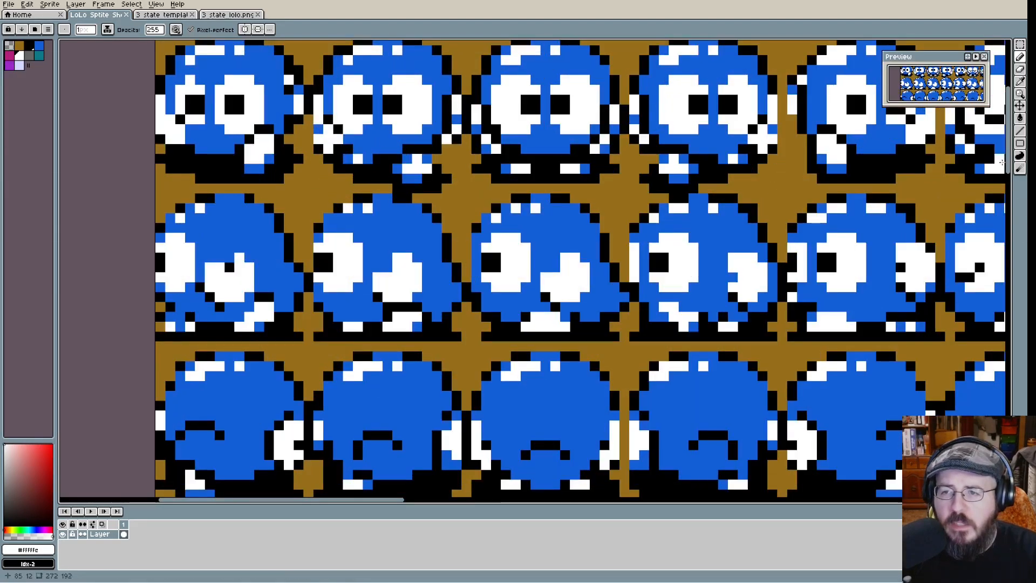
drag(1002, 165, 1004, 146)
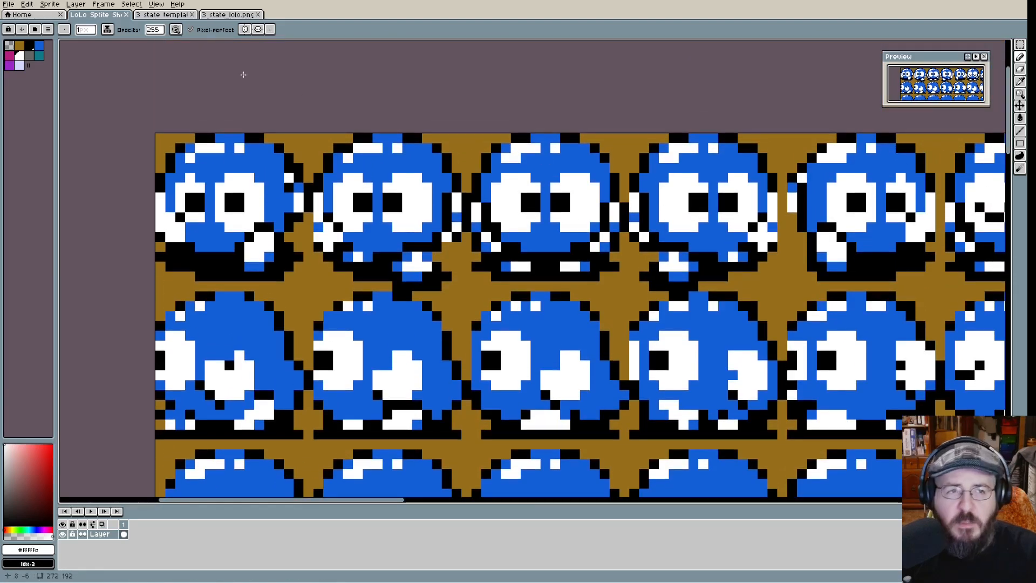
Step: Marquee-select the second front-facing blue Lolo sprite in the sheet's top row as a 16 × 16 pixel block
key(m)
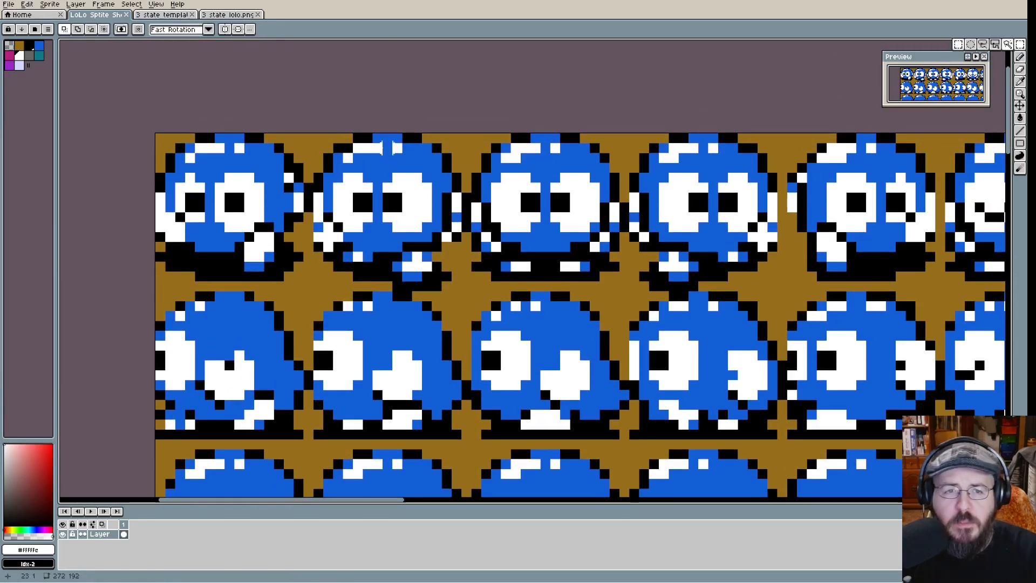
drag(156, 133, 299, 278)
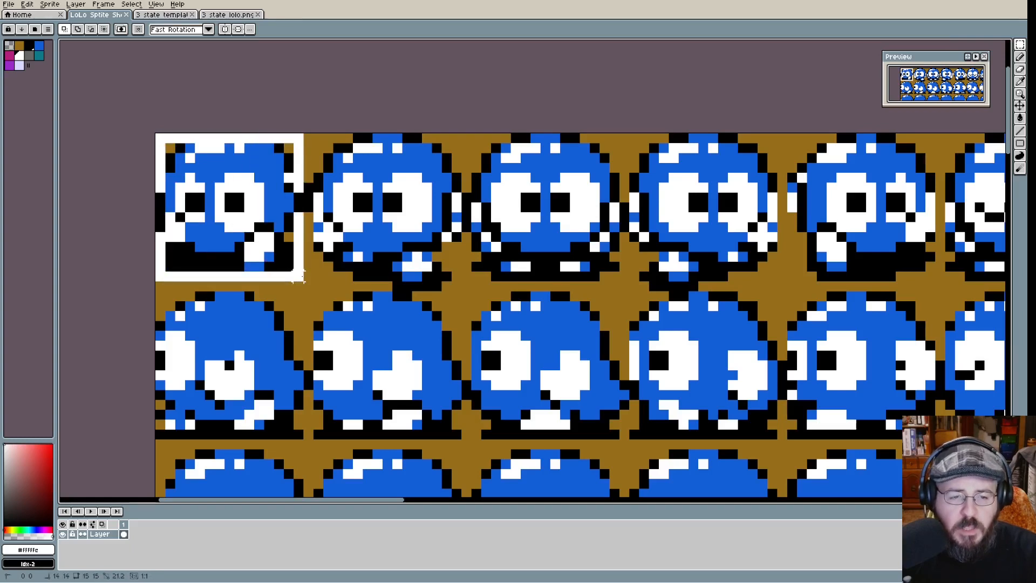
drag(299, 278, 307, 287)
drag(316, 136, 467, 287)
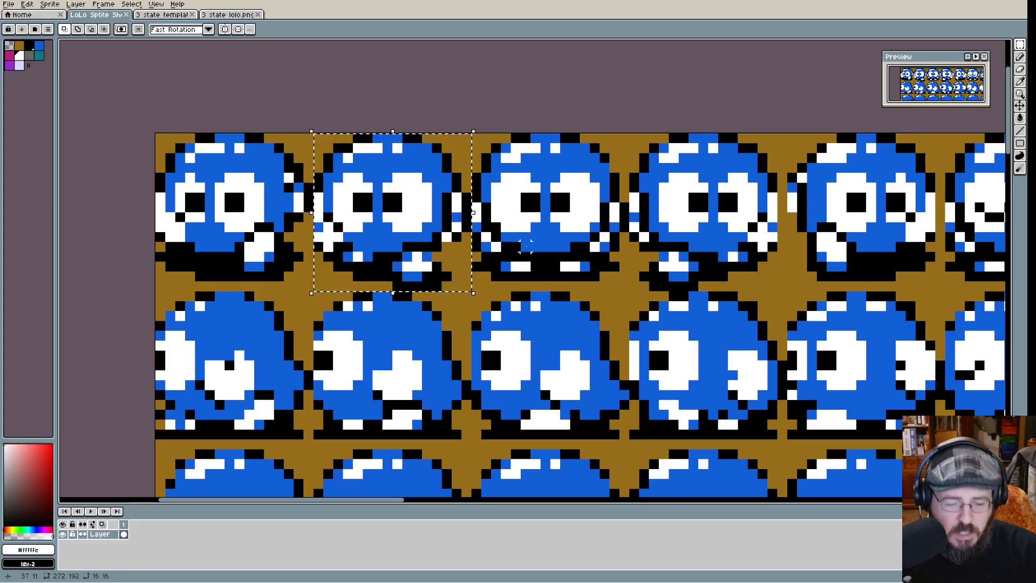
Step: Copy the selected Lolo sprite into 3 state template.png, placing it over the knight in the first cell of the top row
key(ctrl+c)
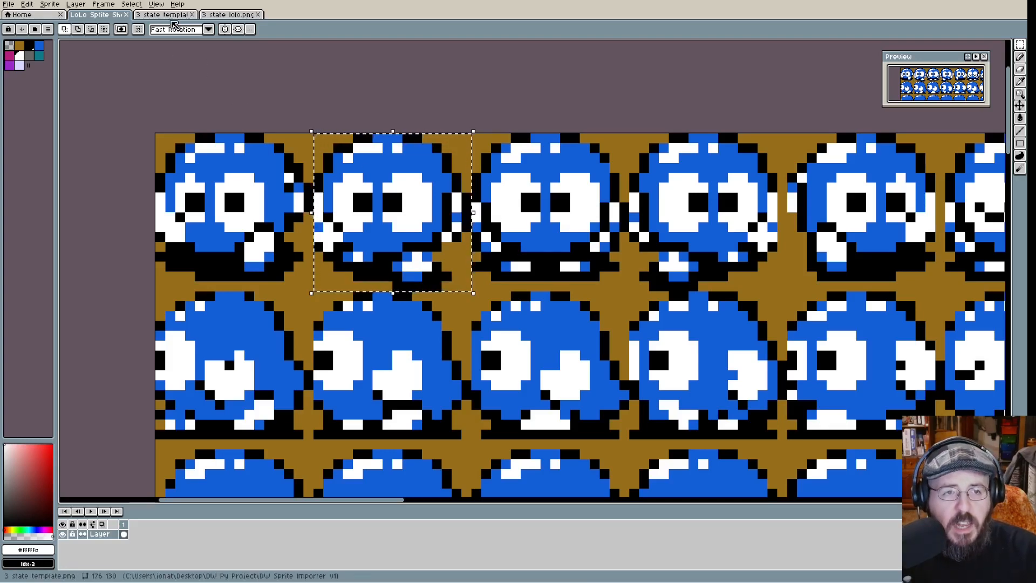
key(ctrl+Tab)
key(ctrl+v)
drag(298, 79, 300, 252)
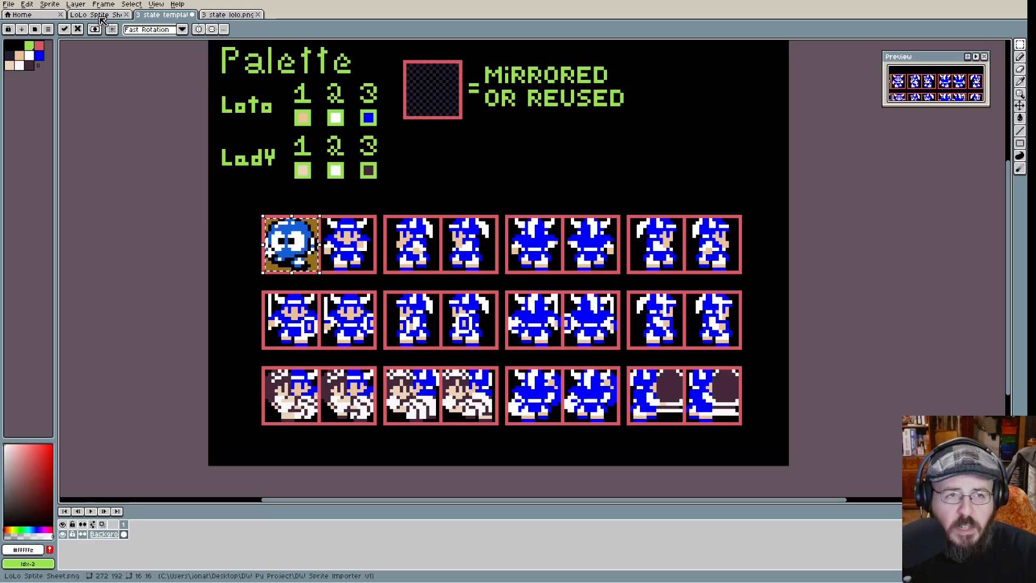
Step: Place the sheet's fourth front-facing Lolo sprite, a 16 × 16 pixel block, in the second cell of the template's top row and deselect it
key(ctrl+shift+Tab)
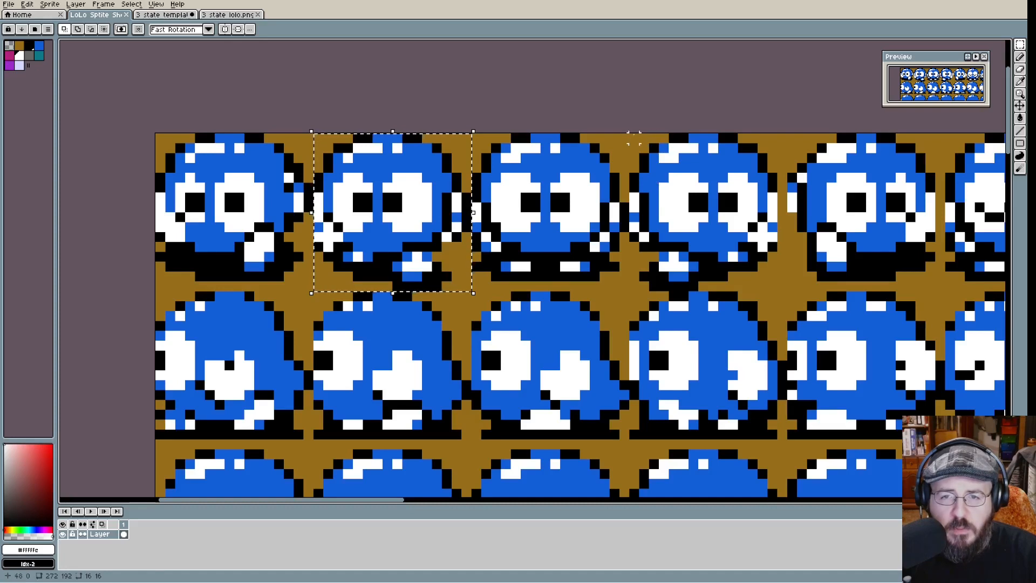
drag(476, 136, 625, 266)
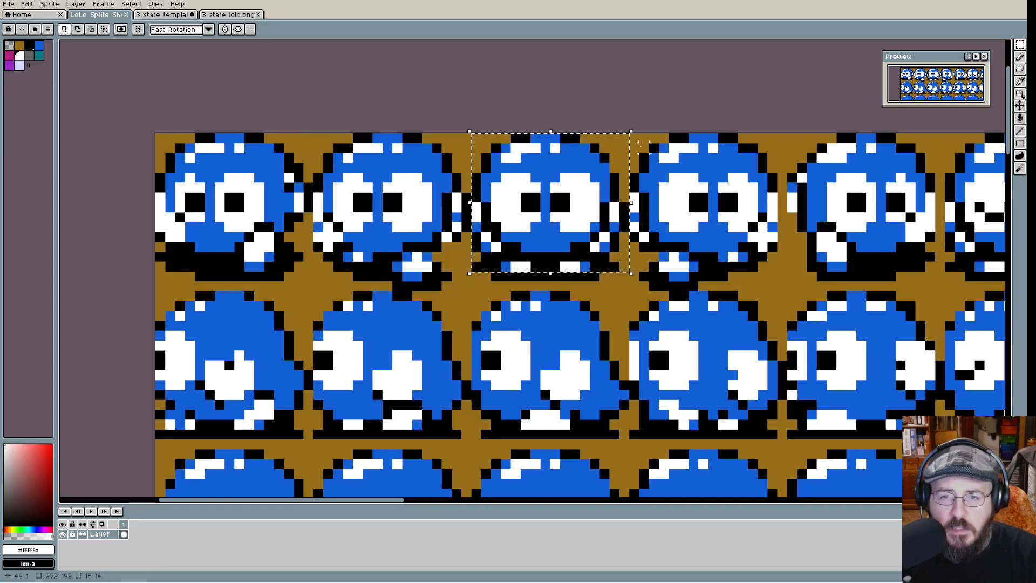
drag(629, 134, 783, 286)
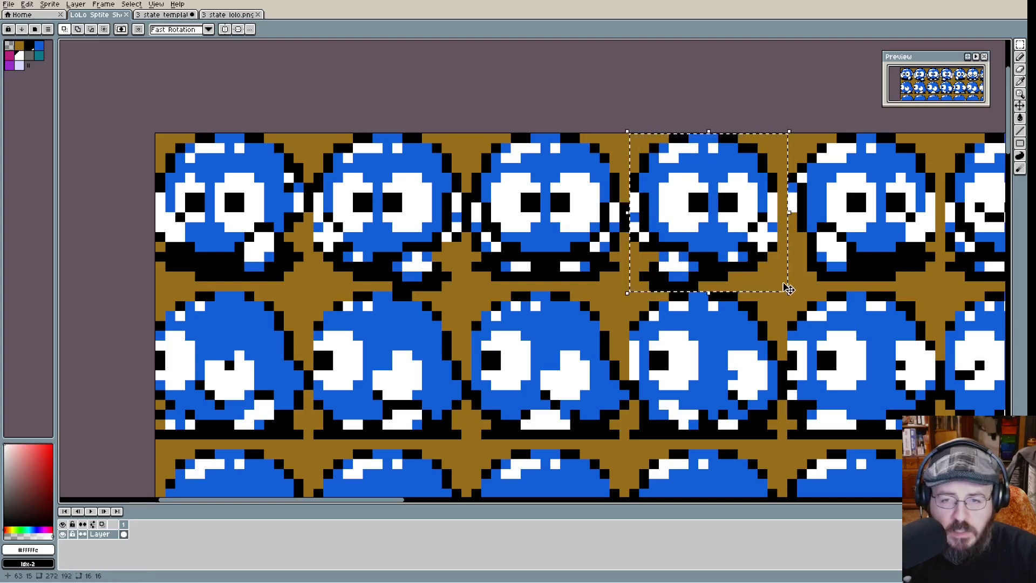
click(163, 17)
key(ctrl+v)
drag(400, 89, 346, 262)
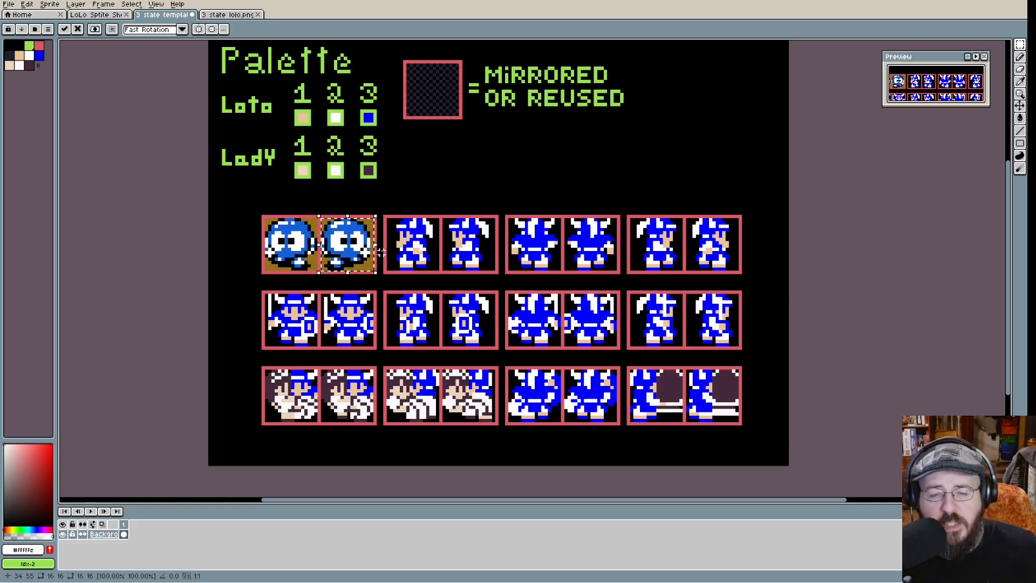
scroll(272, 238, up, 1)
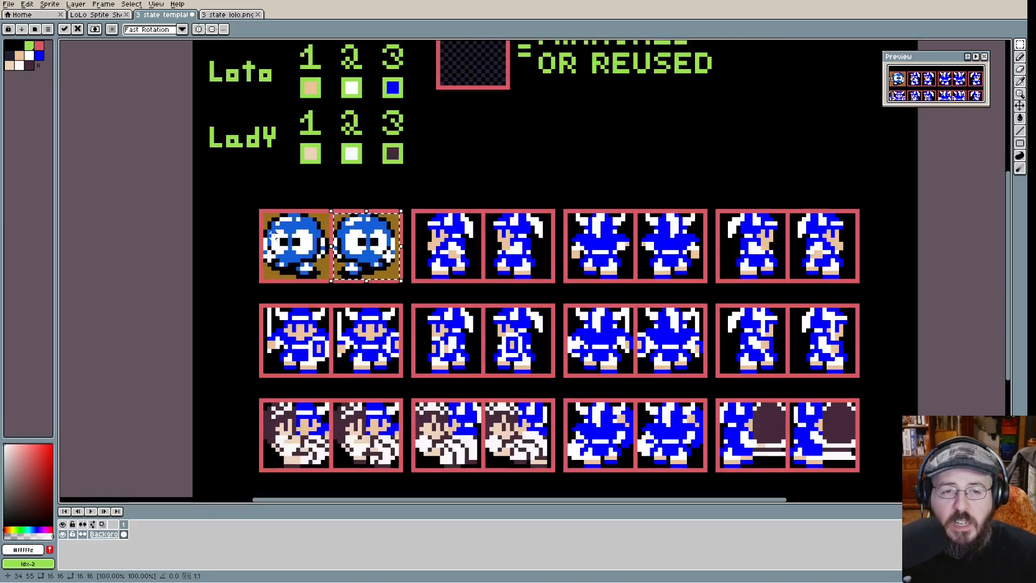
scroll(272, 237, up, 2)
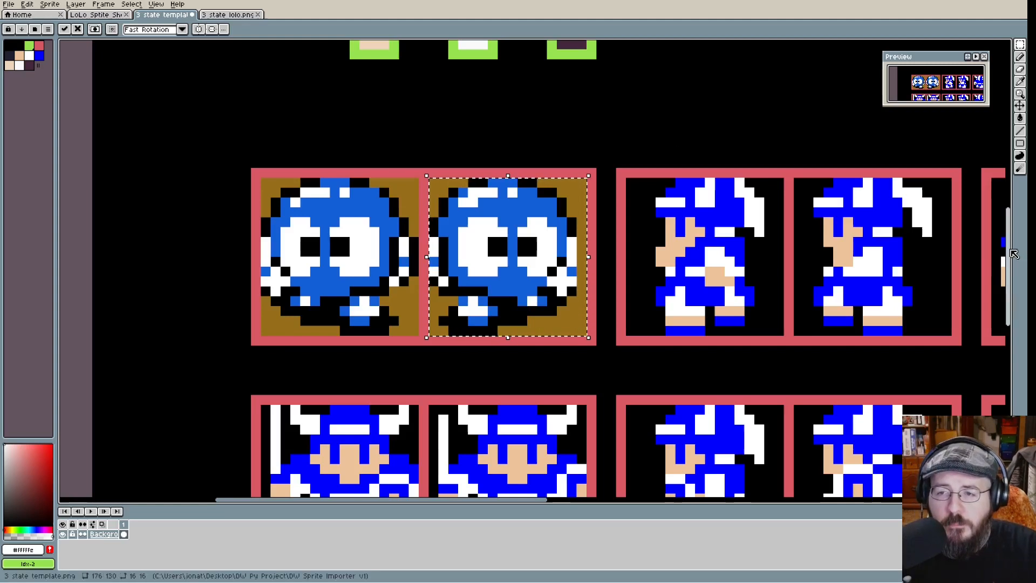
drag(1014, 254, 1008, 222)
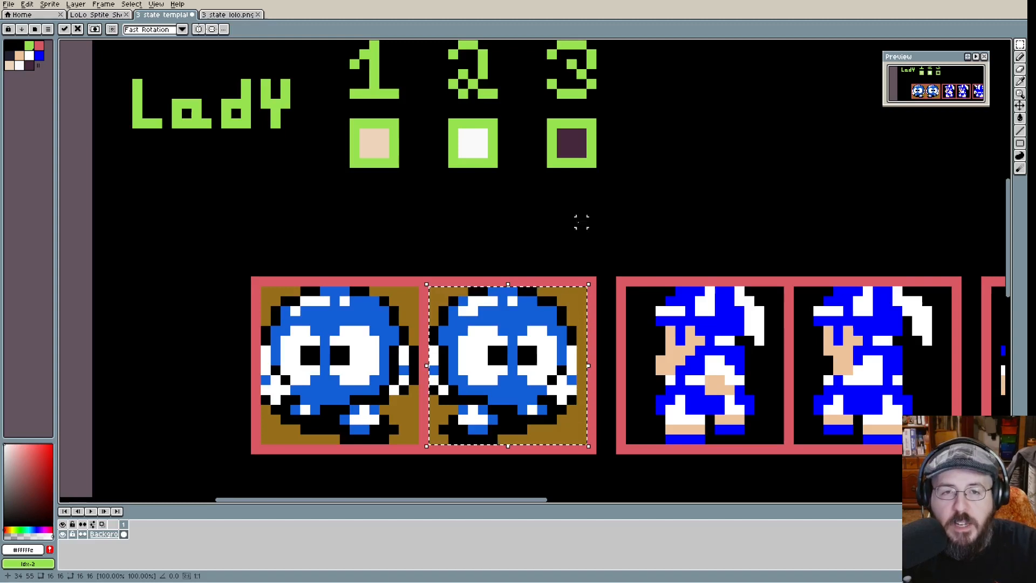
scroll(701, 157, down, 1)
drag(1010, 246, 1000, 215)
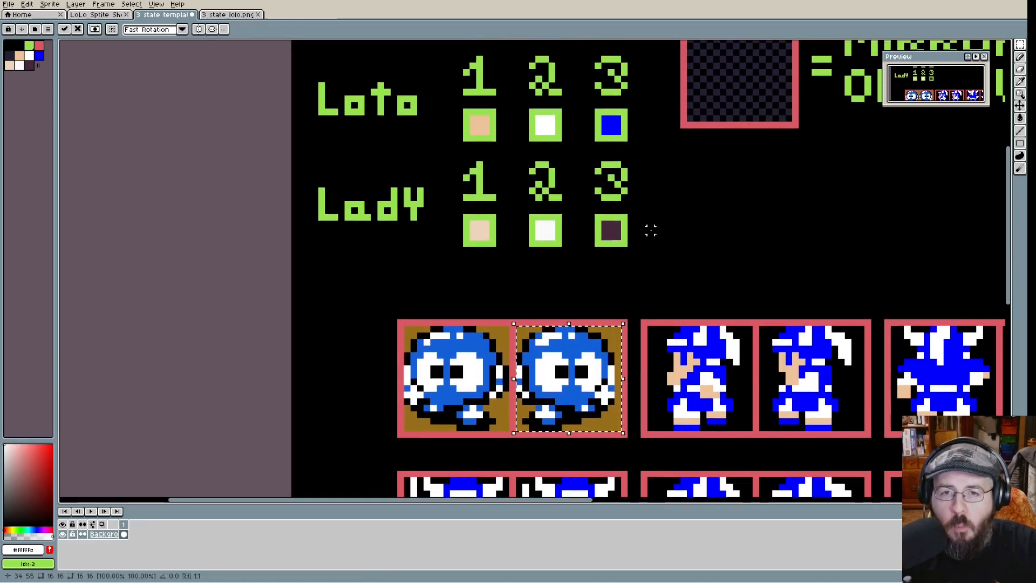
click(518, 310)
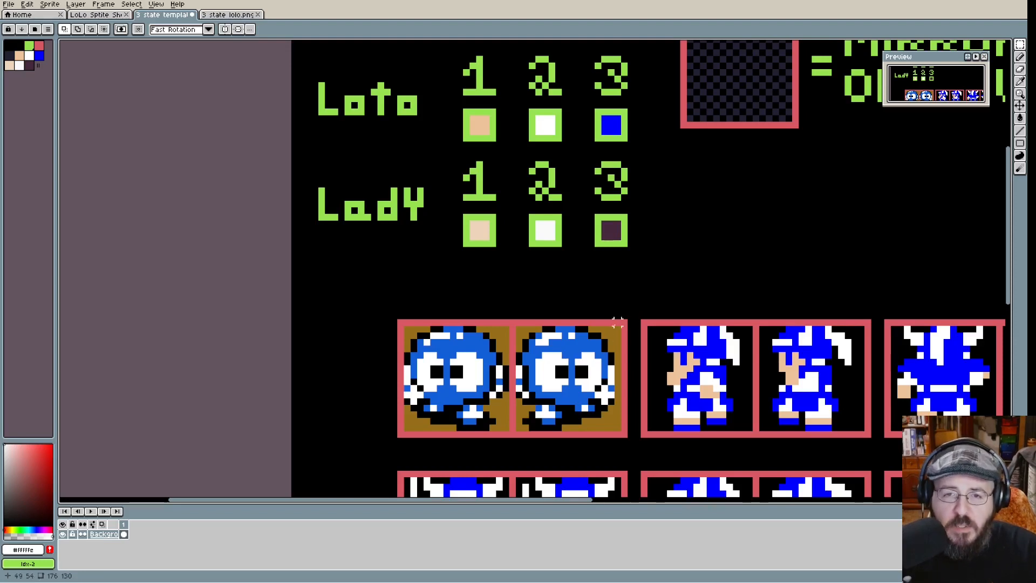
Step: Try to fill Loto palette tile 3 with Lolo's body blue #155fd9 using the Paint Bucket
key(g)
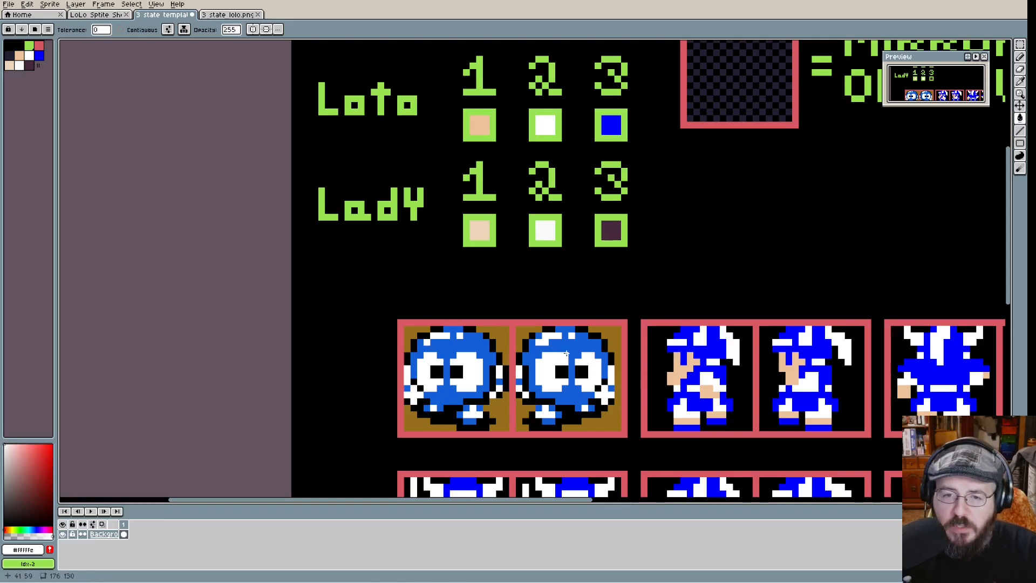
key(i)
click(579, 343)
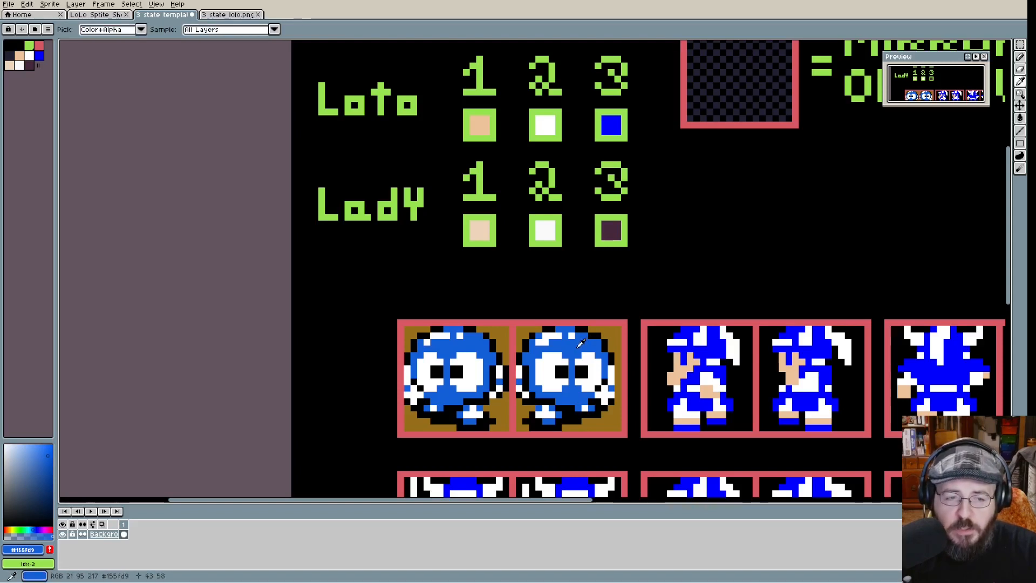
key(g)
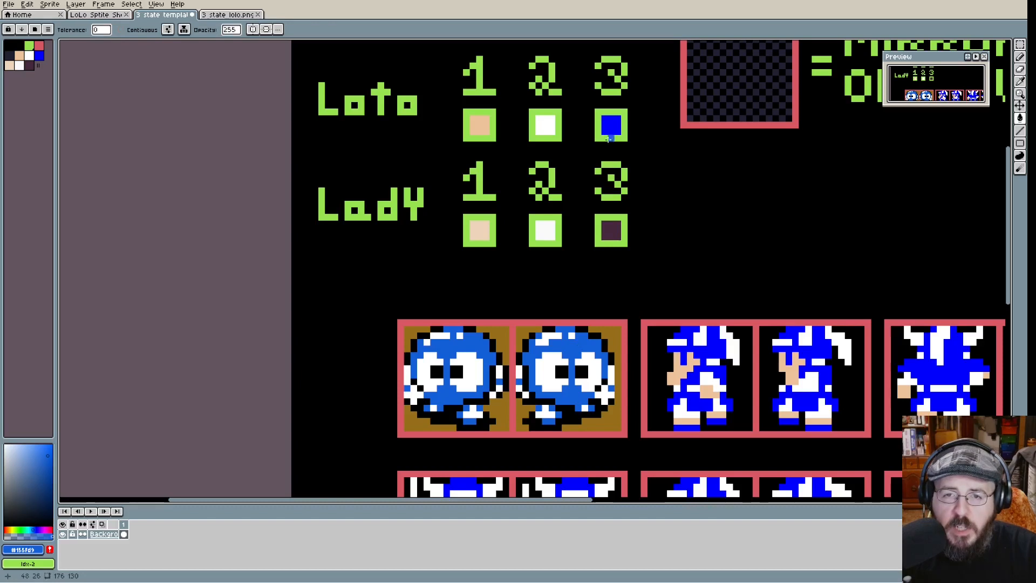
click(611, 125)
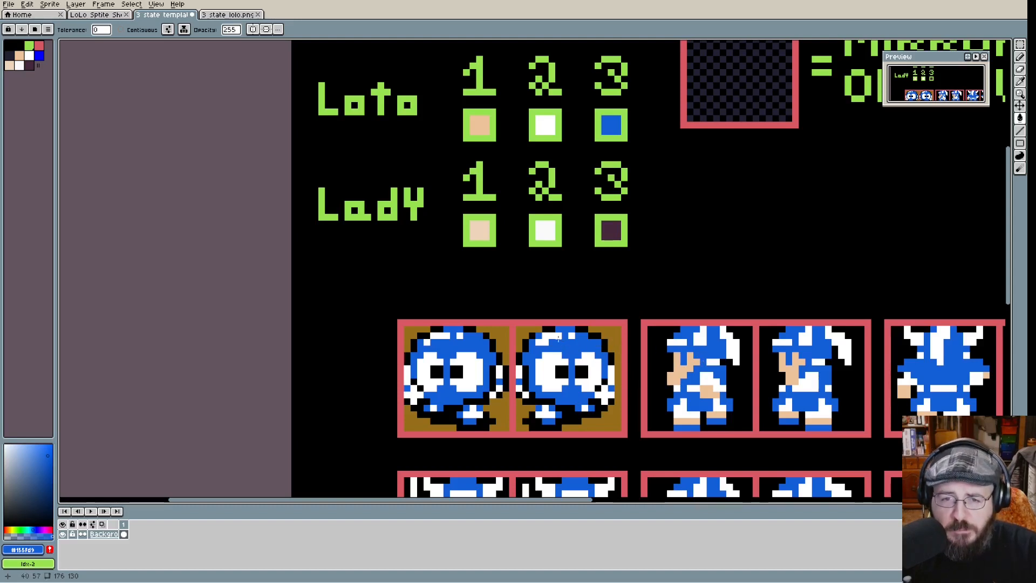
Step: Sample Lolo's white highlight, and try to fill Loto palette tile 1 with the outline black #000001
key(i)
click(554, 332)
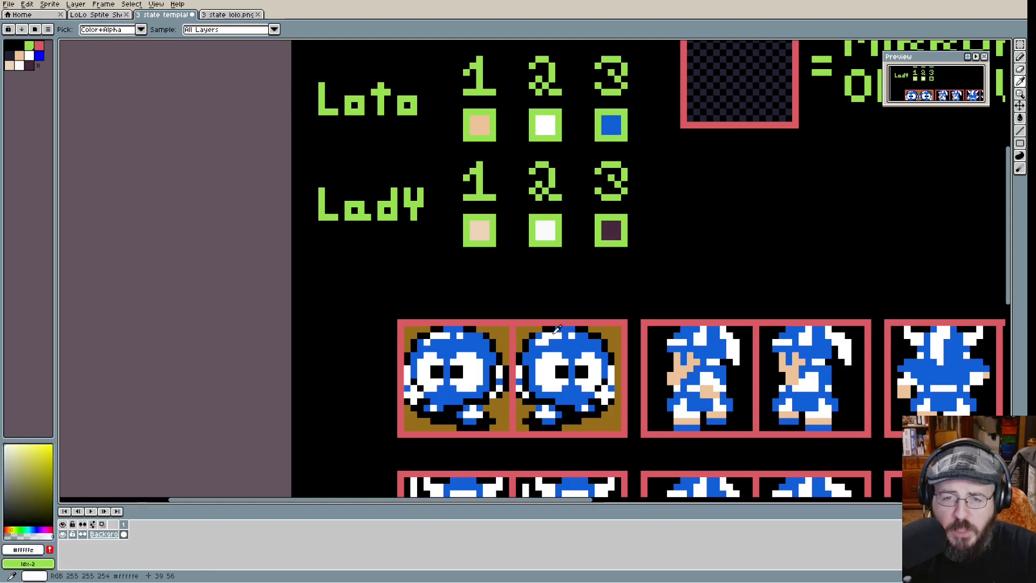
key(g)
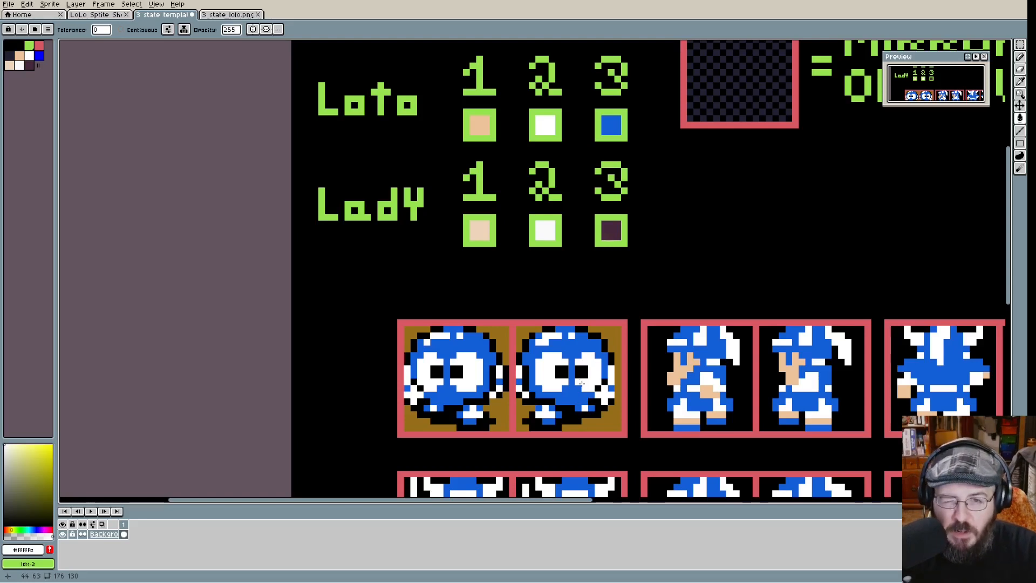
key(i)
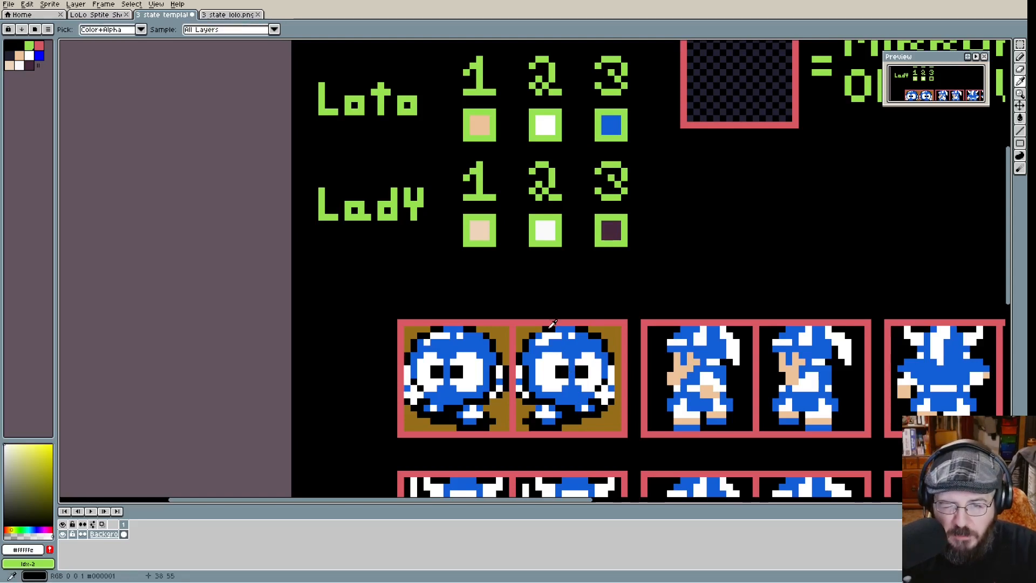
click(555, 324)
key(g)
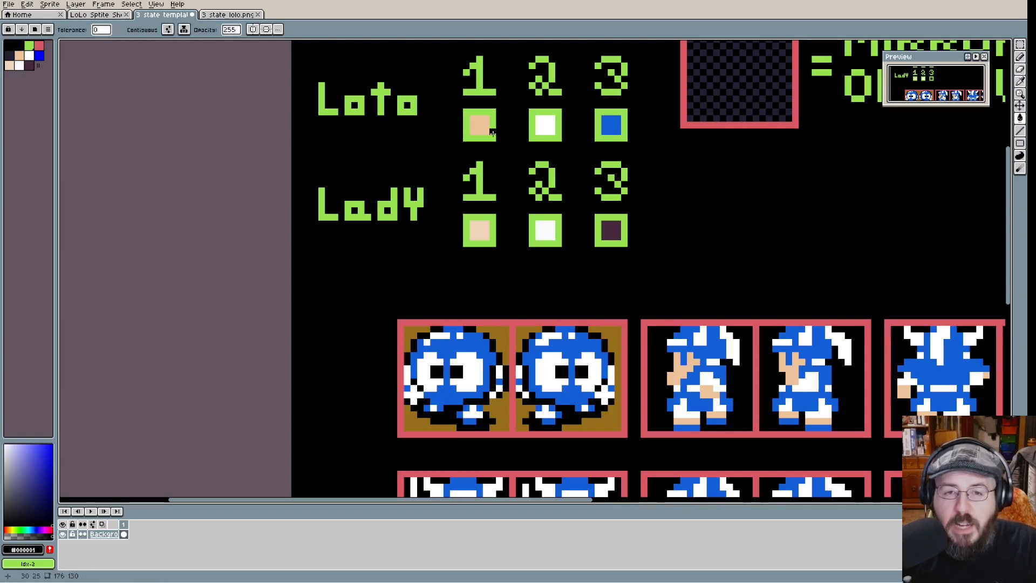
click(483, 124)
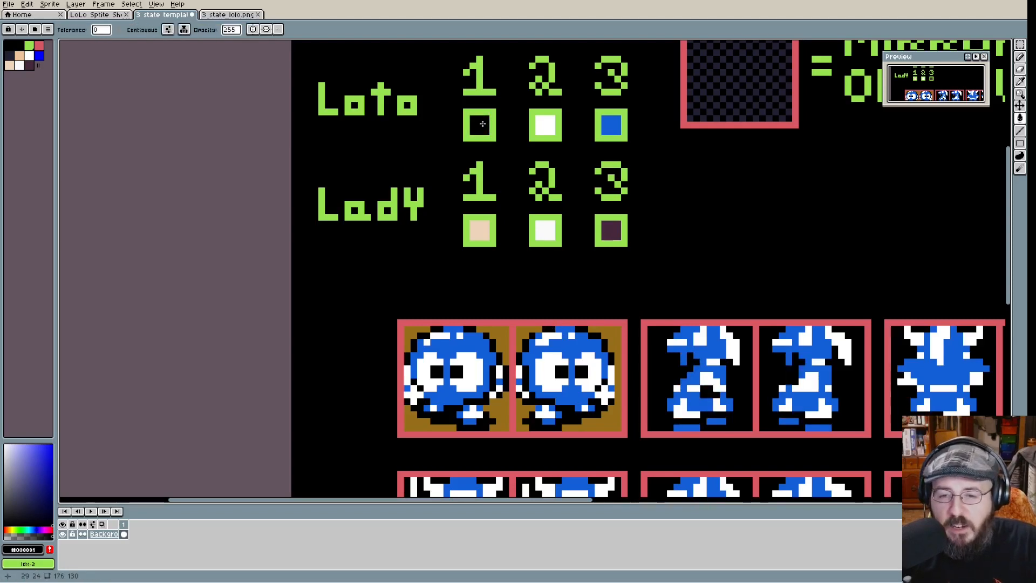
Step: Undo the fills of Loto palette tiles 1 and 3
scroll(691, 353, down, 3)
scroll(783, 360, up, 1)
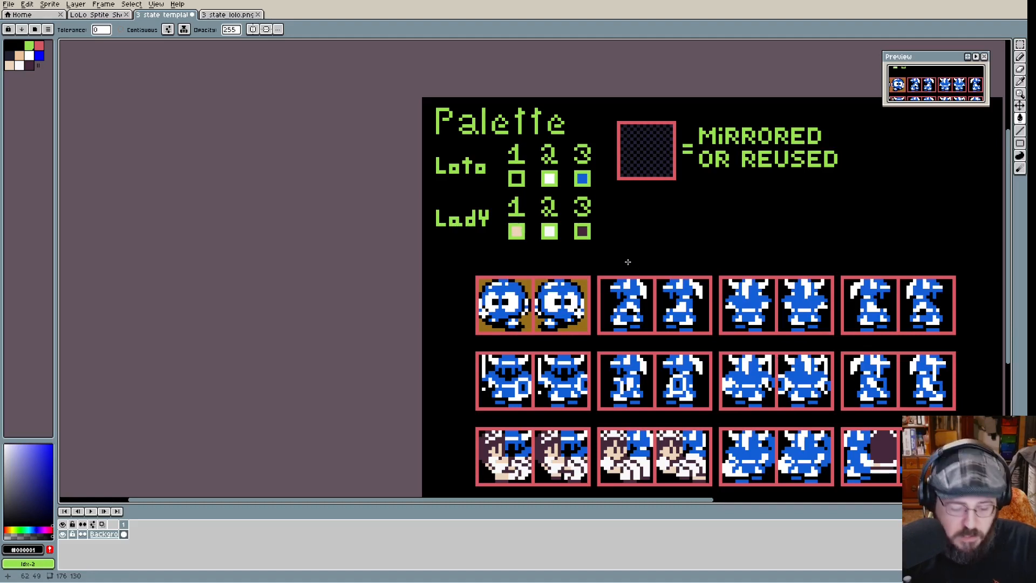
key(ctrl+z)
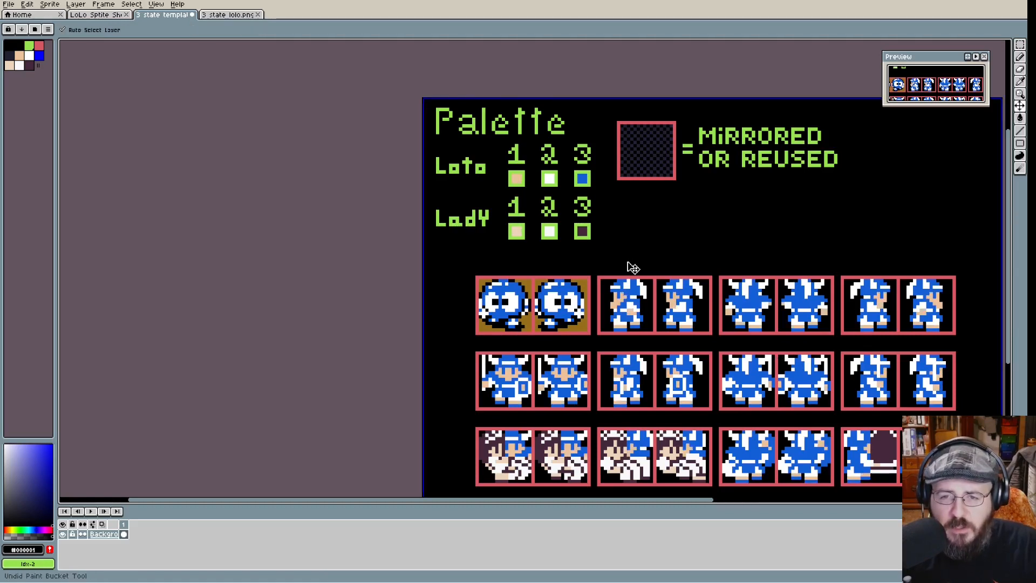
key(ctrl+z)
Step: Make the Paint Bucket fill contiguous areas only, and fill Loto palette tile 3 with Lolo's body blue #155fd9
click(121, 29)
scroll(587, 299, up, 2)
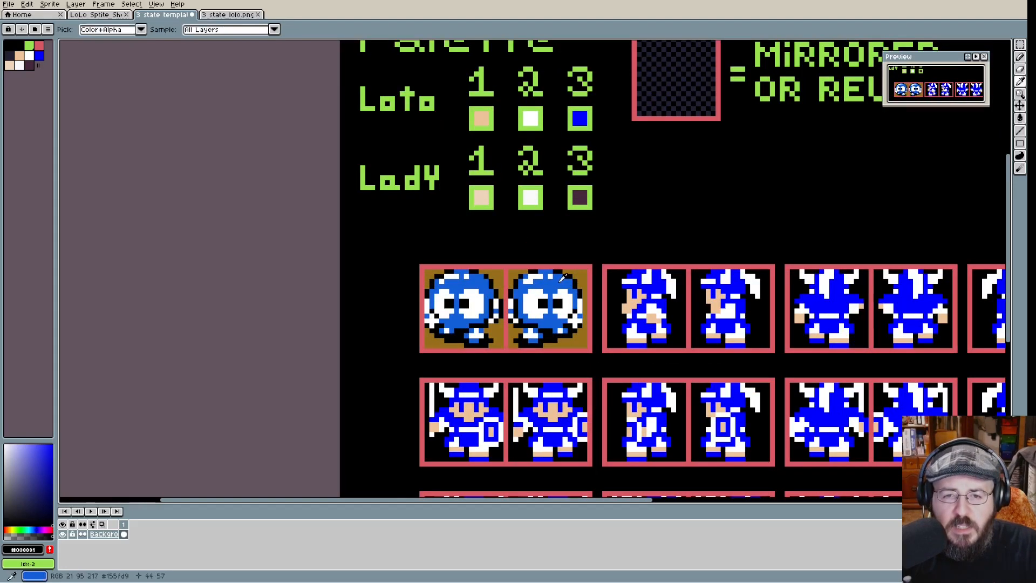
alt+click(564, 283)
click(582, 117)
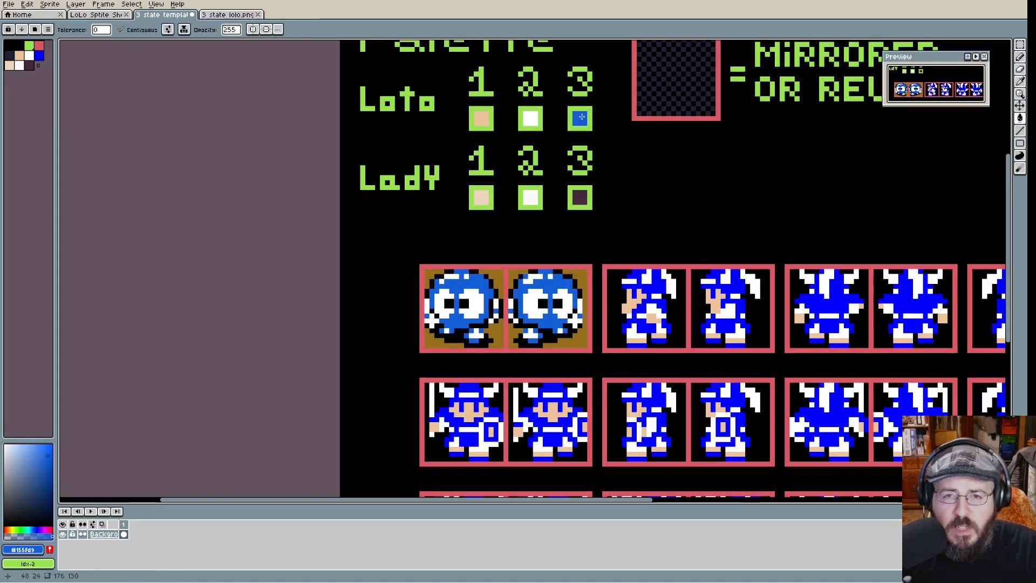
Step: Fill Loto palette tile 1 with Lolo's outline black #000001
alt+click(545, 271)
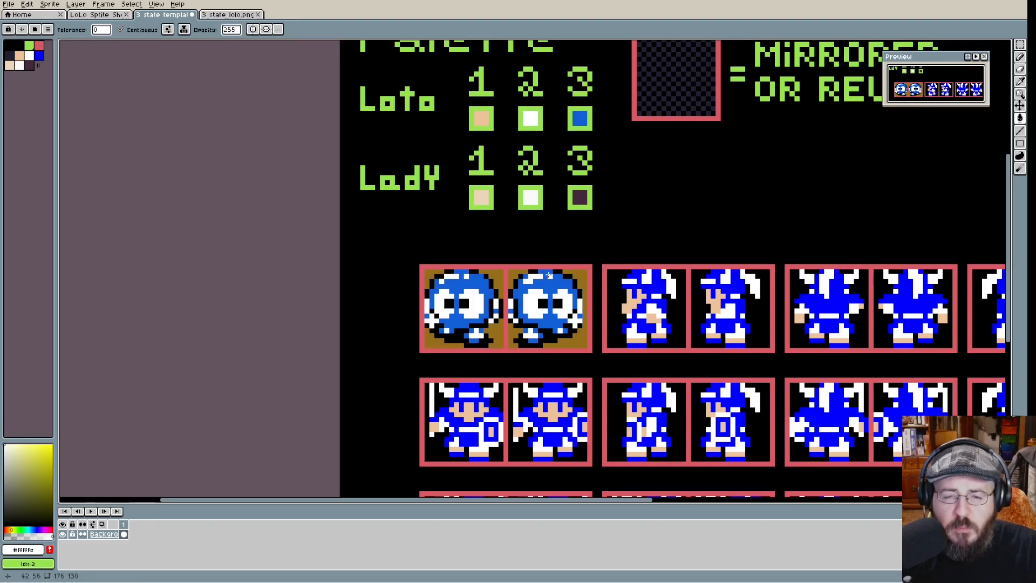
alt+click(538, 268)
click(481, 119)
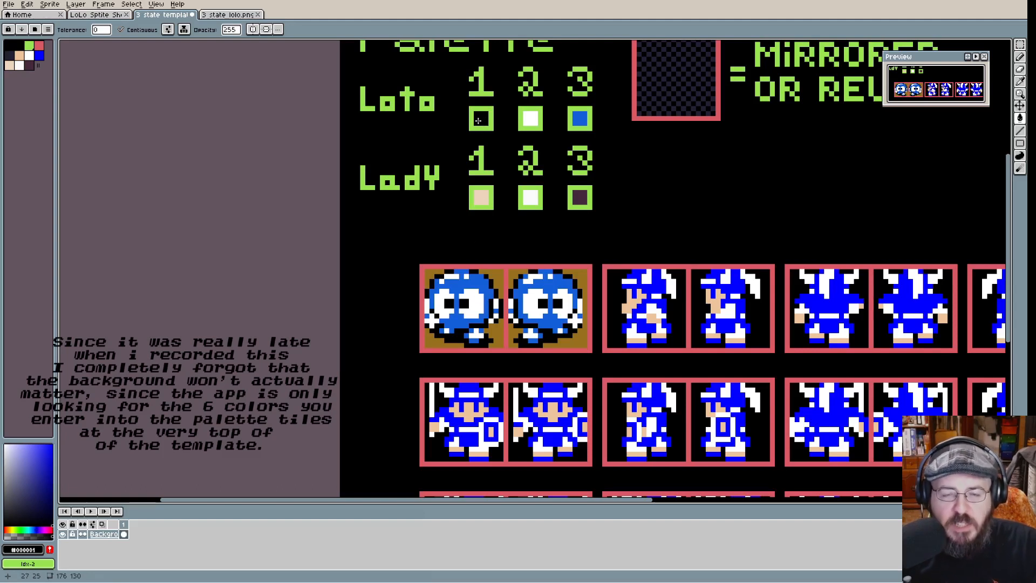
Step: Fill the brown backgrounds around both pasted Lolo sprites with the template's background black #000000
key(i)
click(413, 248)
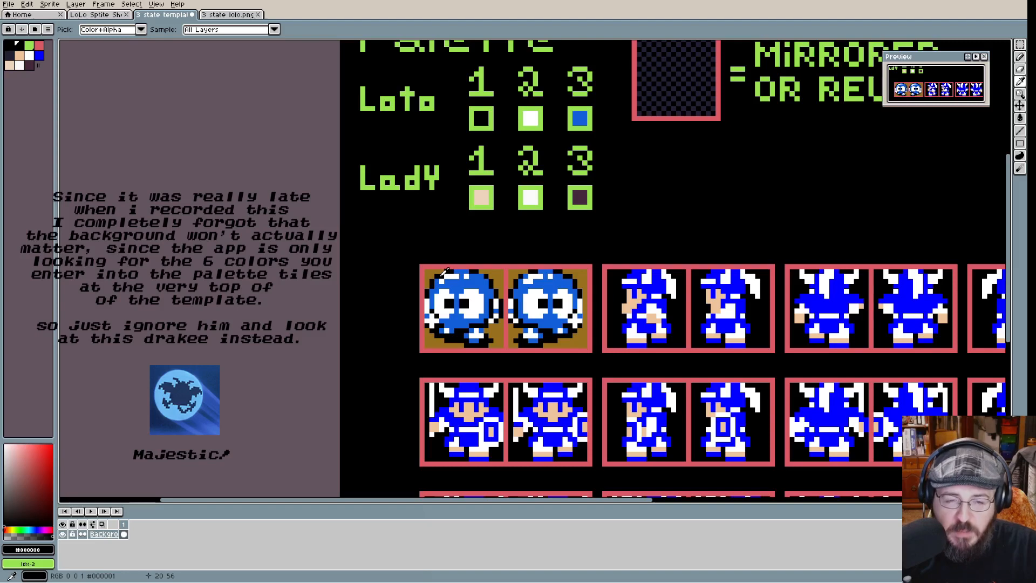
key(g)
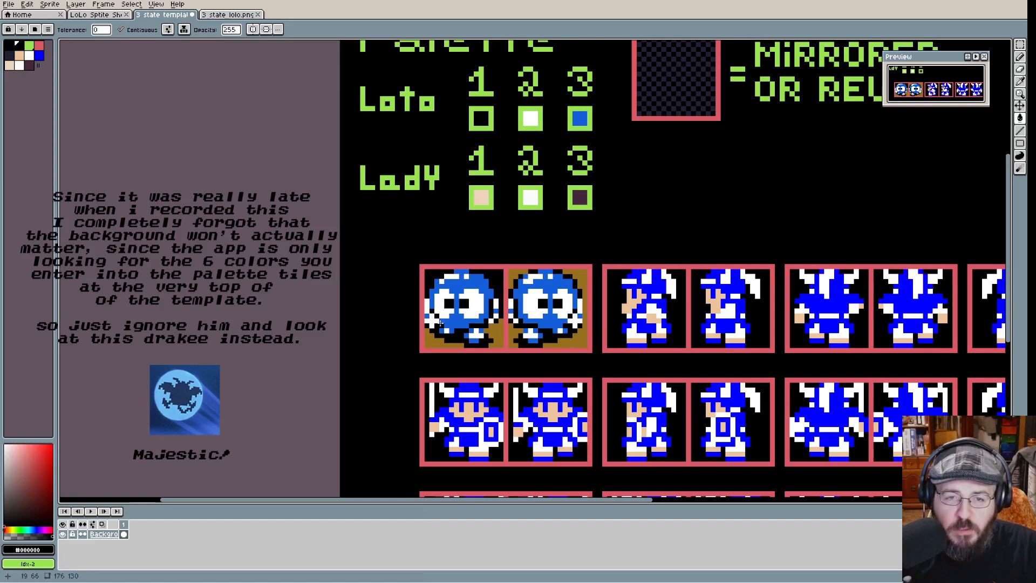
click(430, 340)
click(492, 332)
click(510, 331)
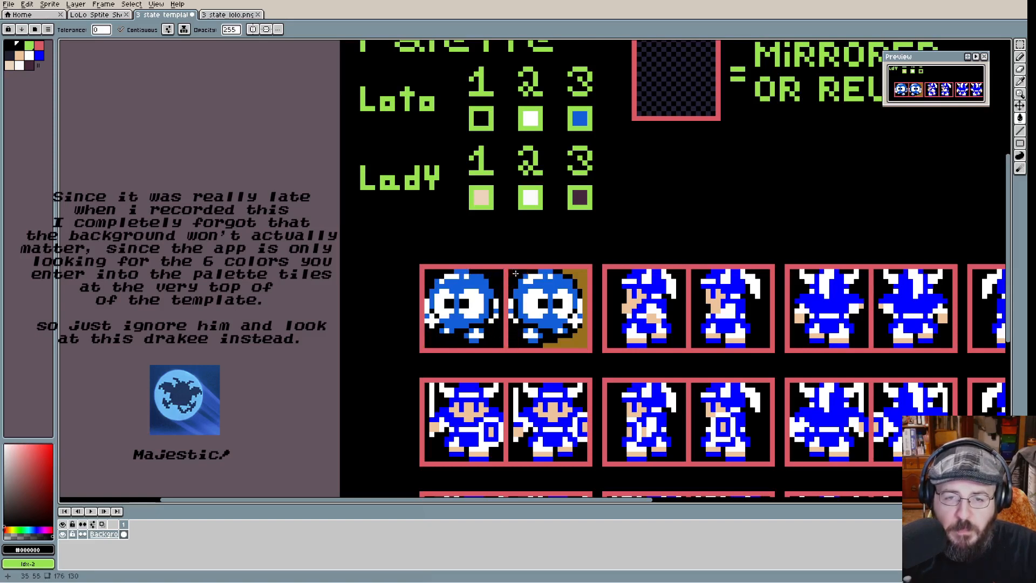
click(579, 269)
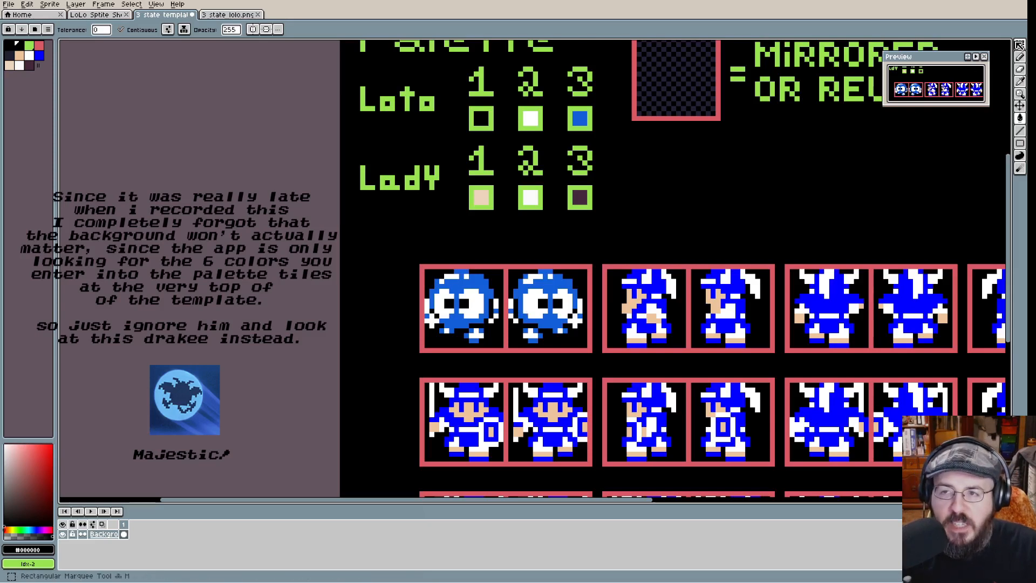
Step: Use a non-contiguous Magic Wand to check which pixels match the Lolo cells' background black and Loto palette tiles 1 and 2
click(1019, 45)
click(1007, 47)
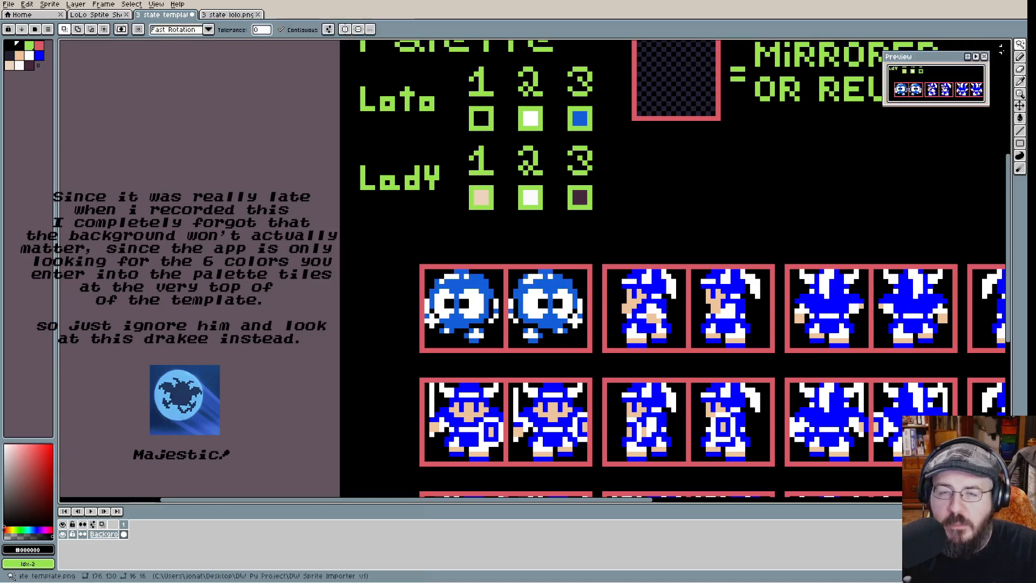
click(308, 31)
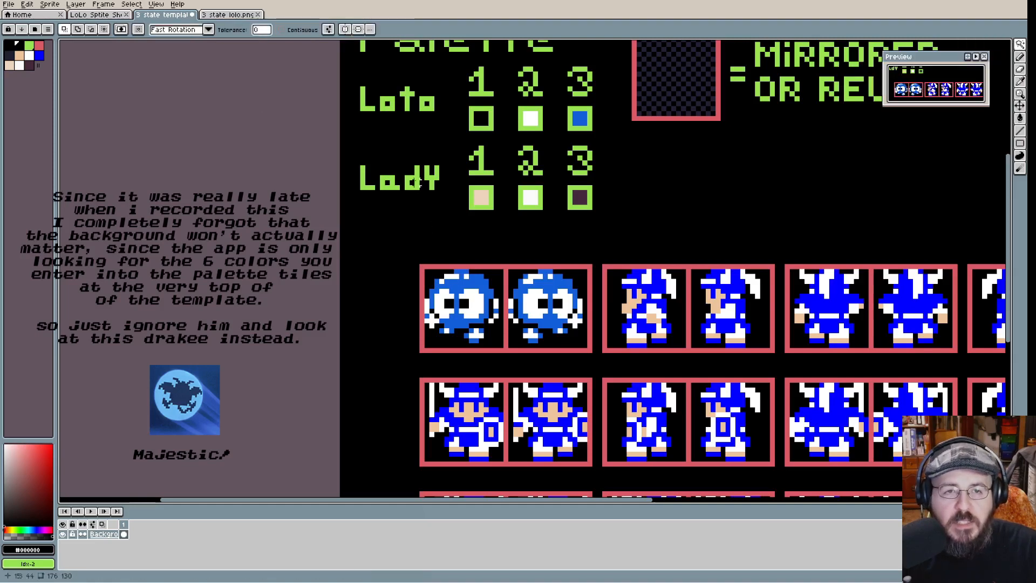
click(583, 283)
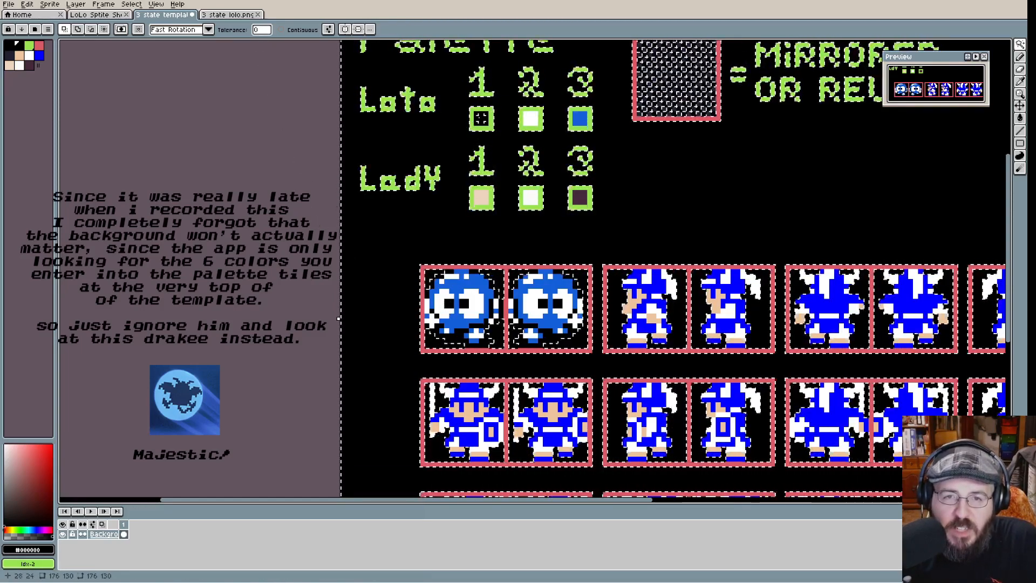
click(481, 118)
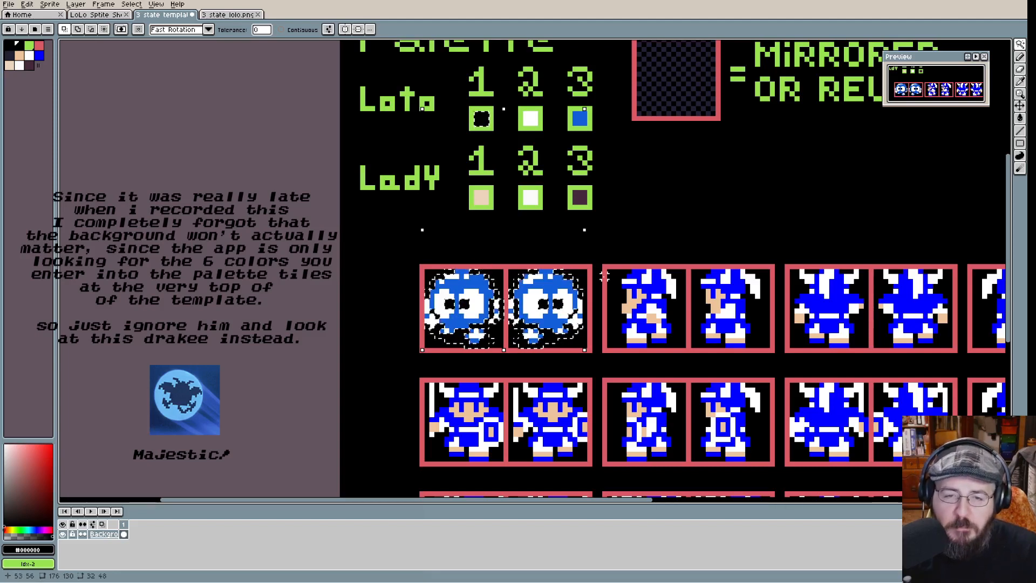
click(528, 120)
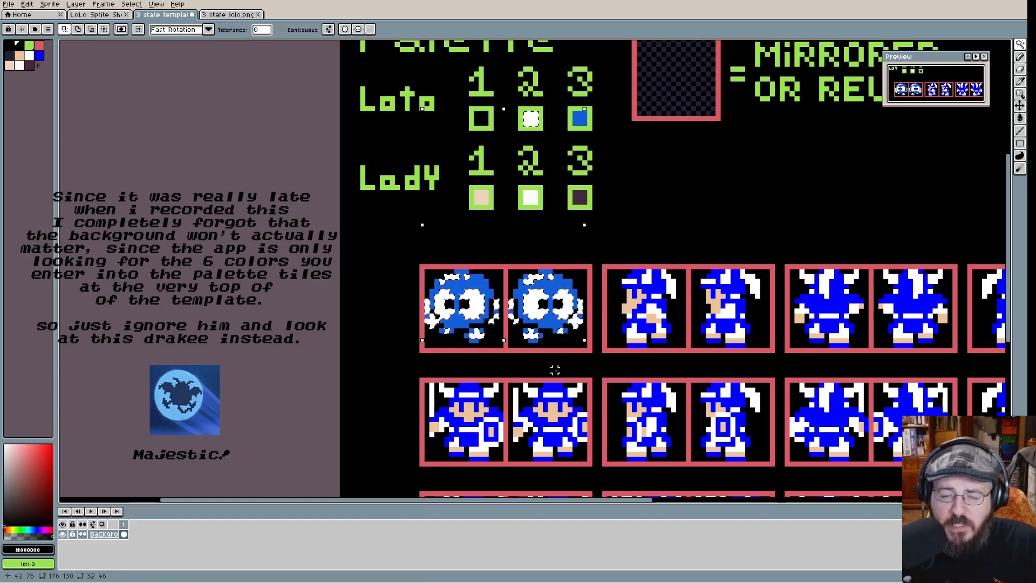
Step: Review the Lolo cells and palette tiles in the 3 state template, and bring up the finished 3 state lolo.png for comparison
scroll(580, 419, down, 3)
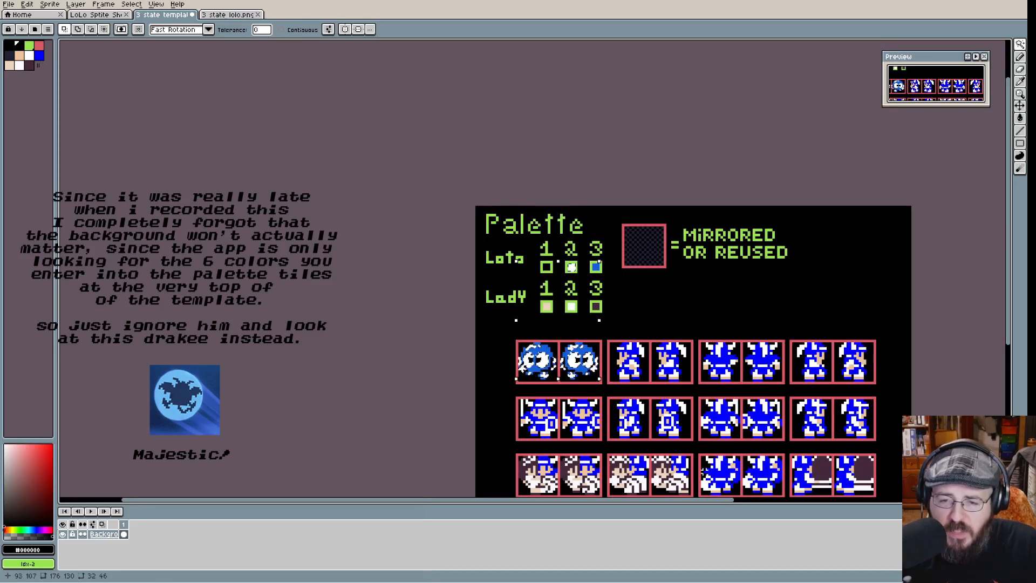
scroll(604, 389, up, 1)
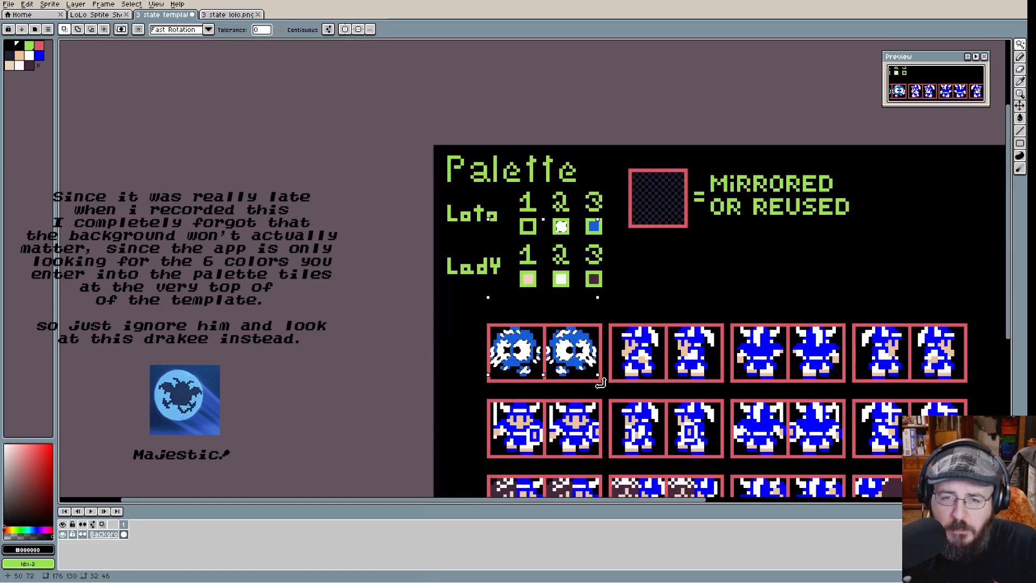
scroll(958, 311, down, 1)
drag(1011, 269, 1009, 295)
scroll(802, 328, up, 1)
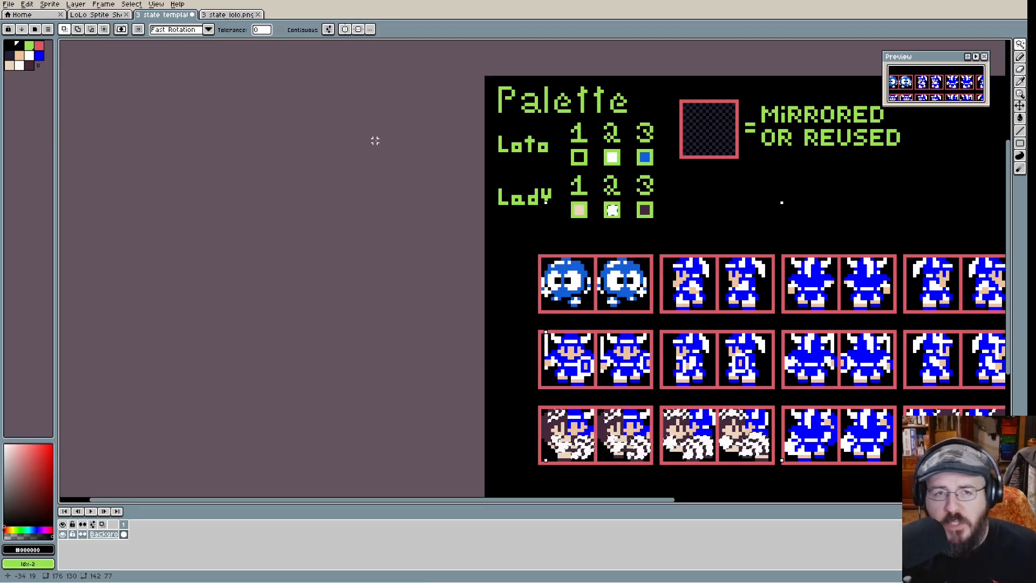
click(223, 15)
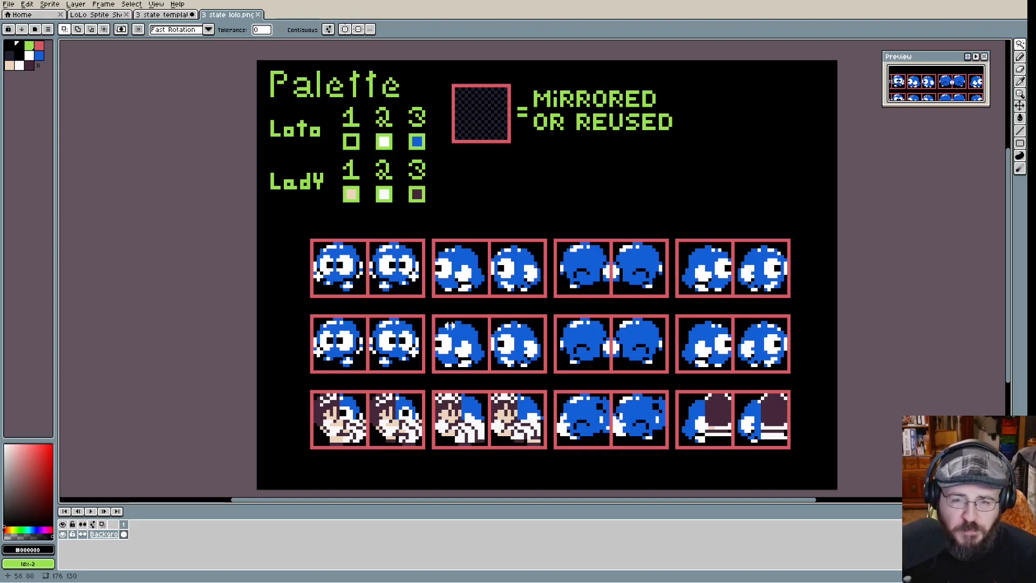
Step: Open the recent file 5 state template.png and view its full sprite grid with the palette tiles
click(19, 14)
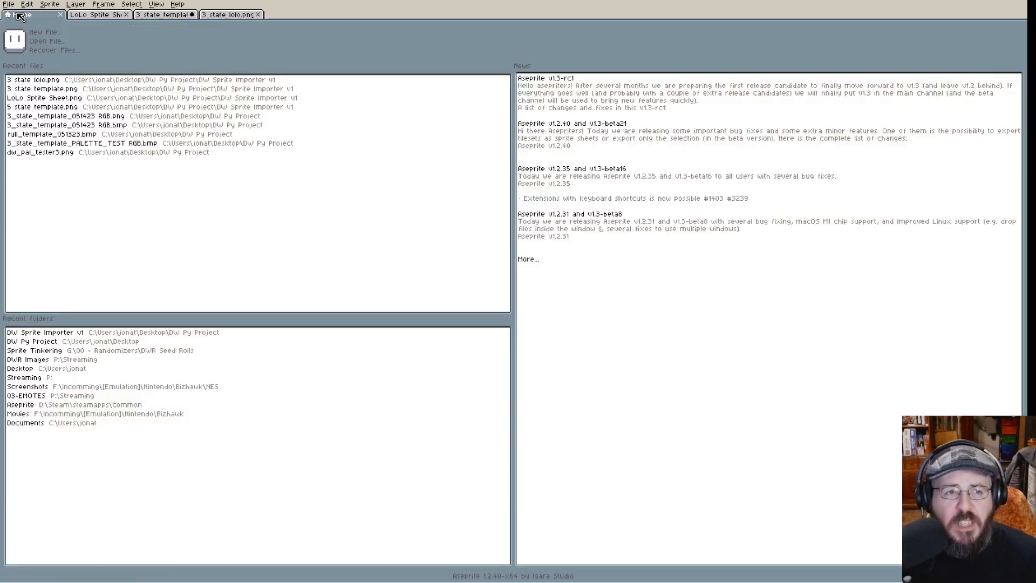
click(81, 106)
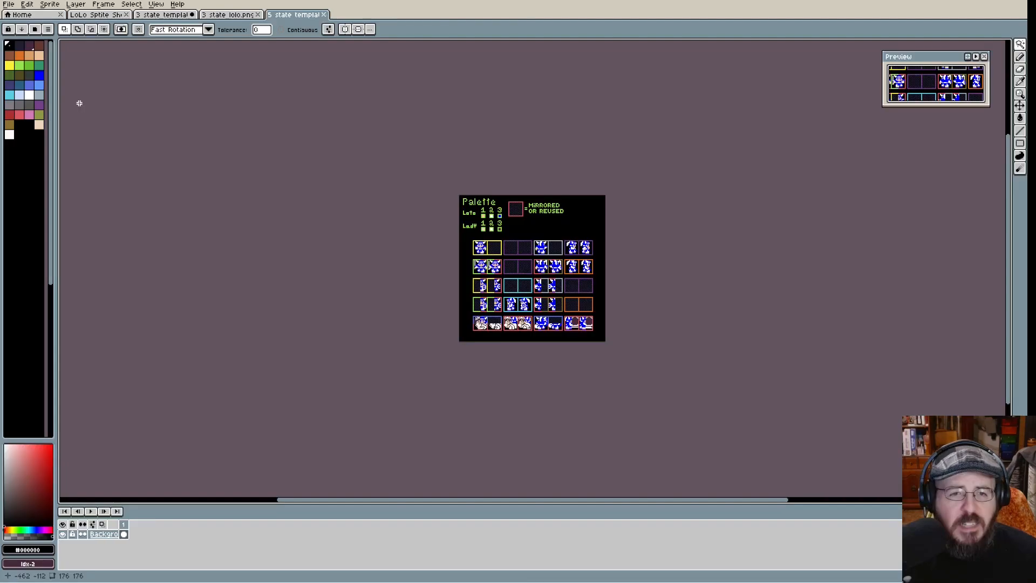
scroll(579, 275, up, 2)
scroll(556, 292, down, 1)
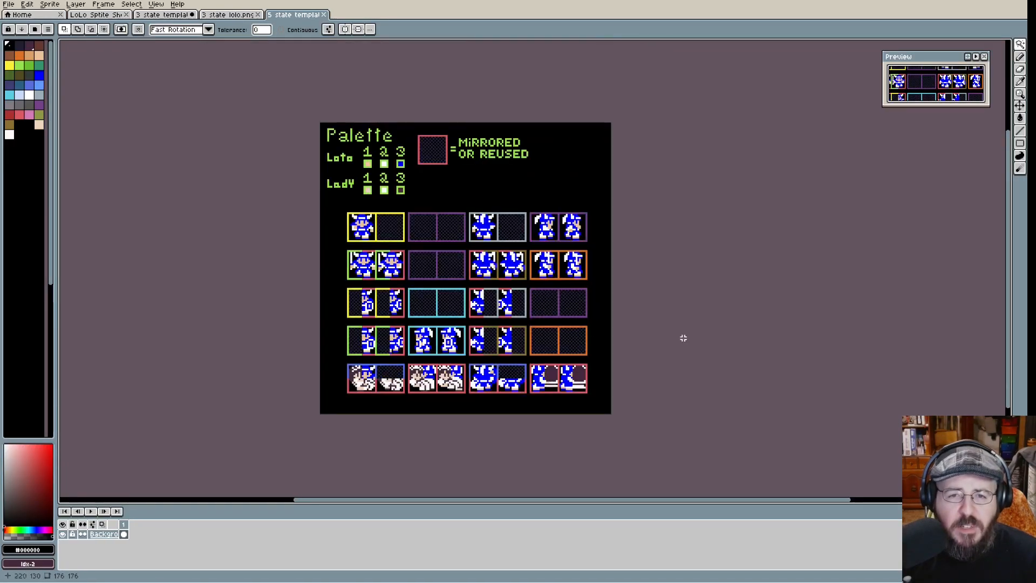
scroll(663, 351, up, 1)
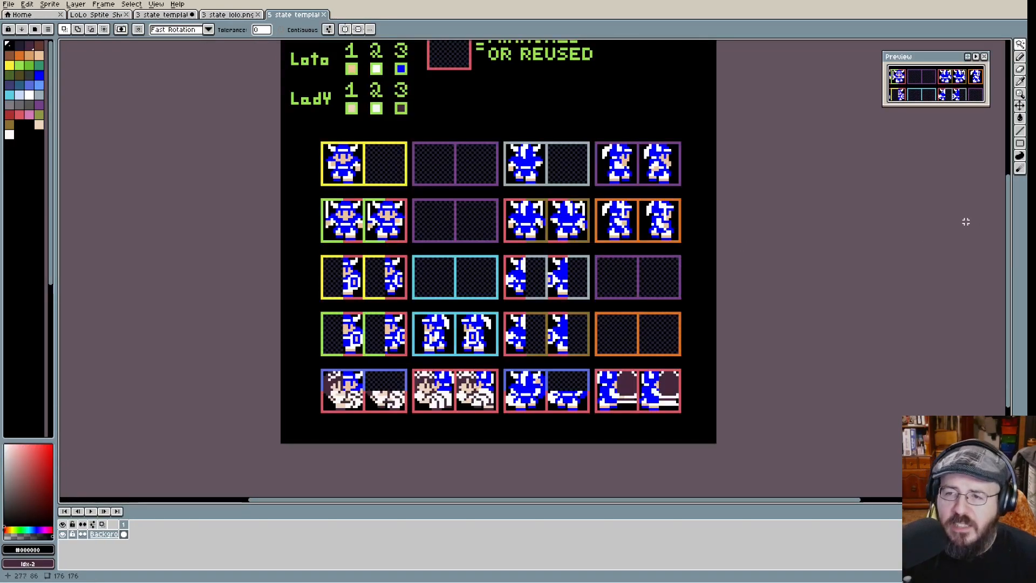
drag(1007, 220, 1009, 204)
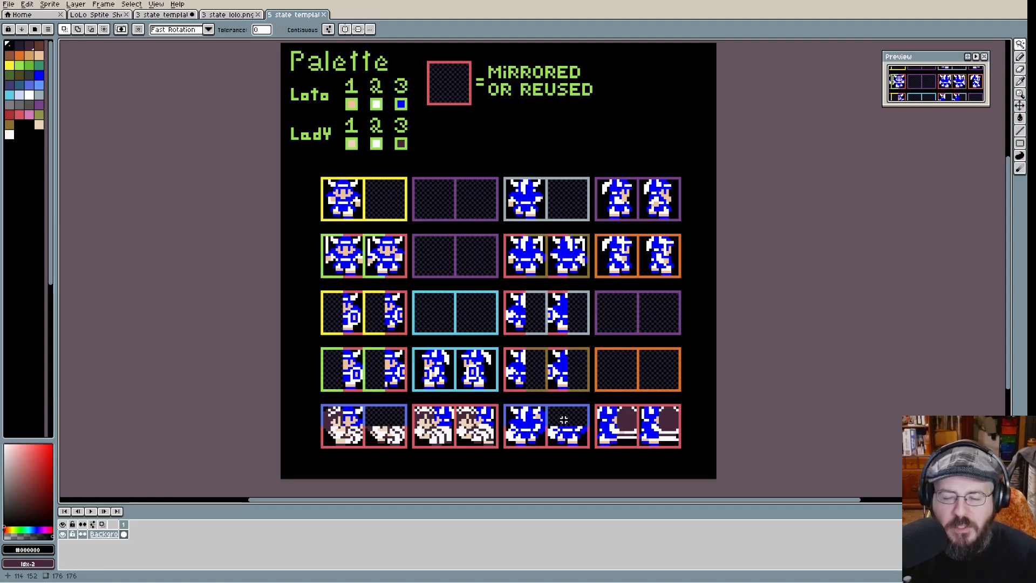
Step: Compare the 3 state template with the 5 state template, and switch to the DW Sprite Importer
click(174, 16)
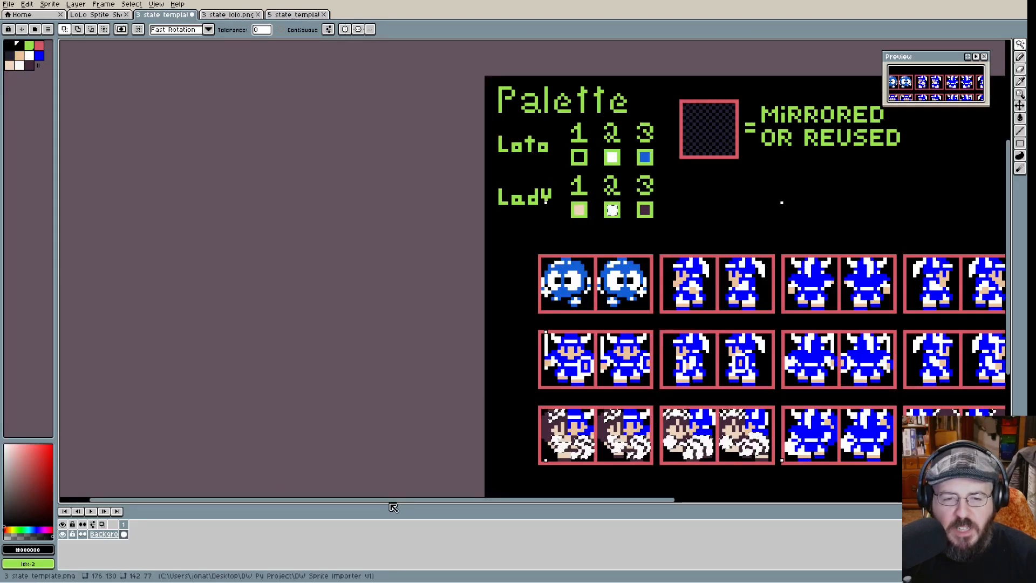
drag(392, 505, 556, 508)
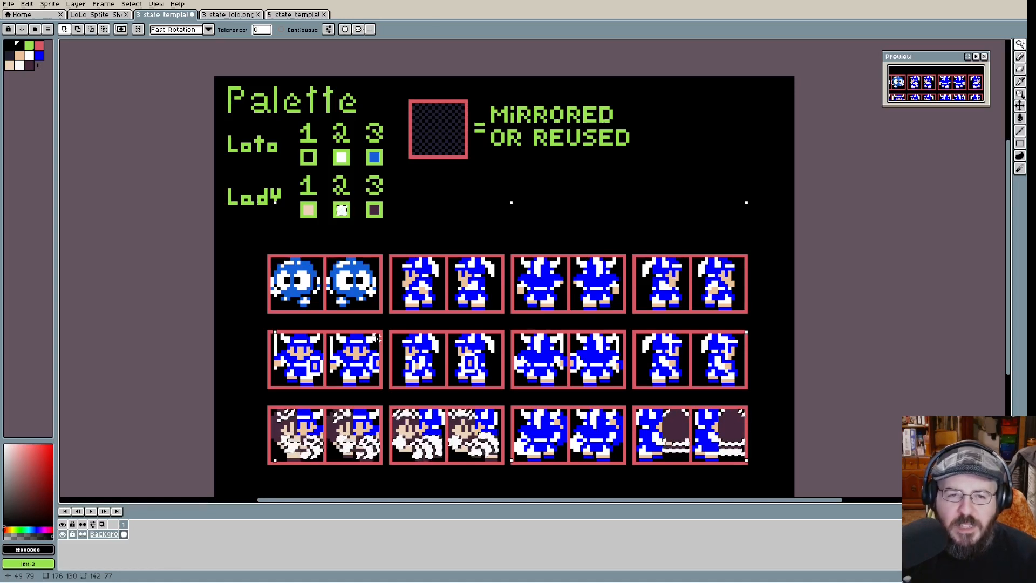
click(237, 15)
key(ctrl+Tab)
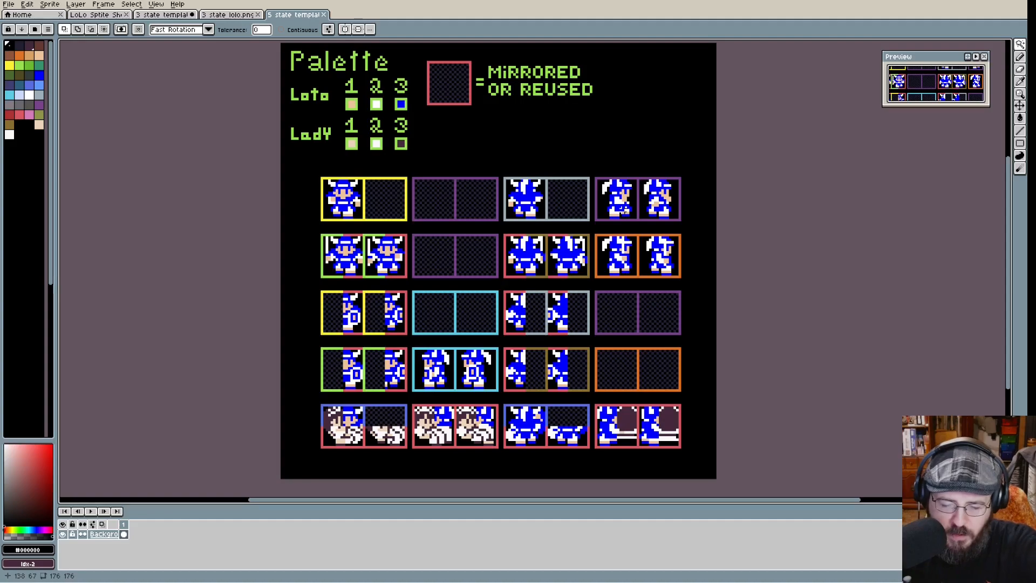
key(alt+Tab)
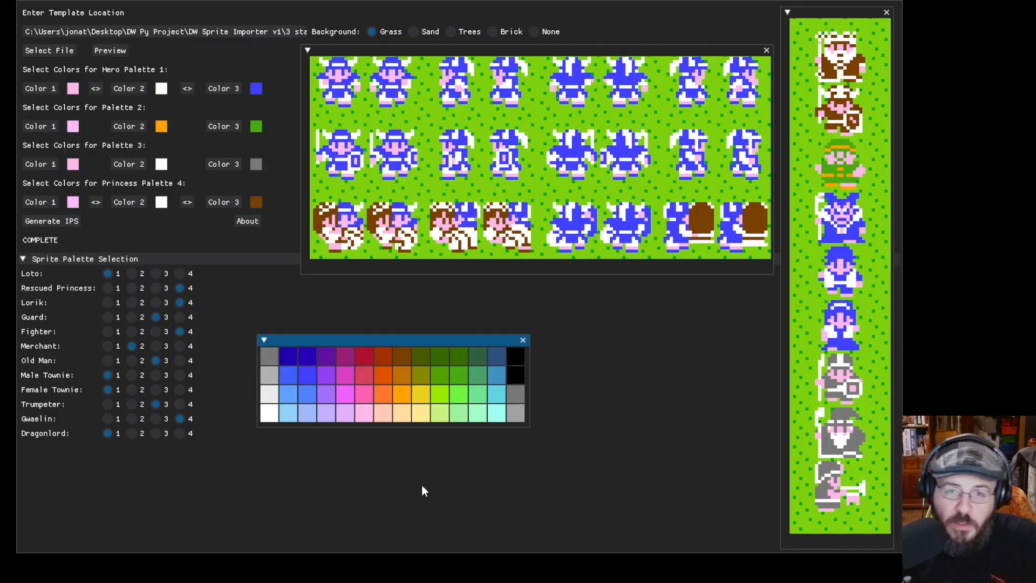